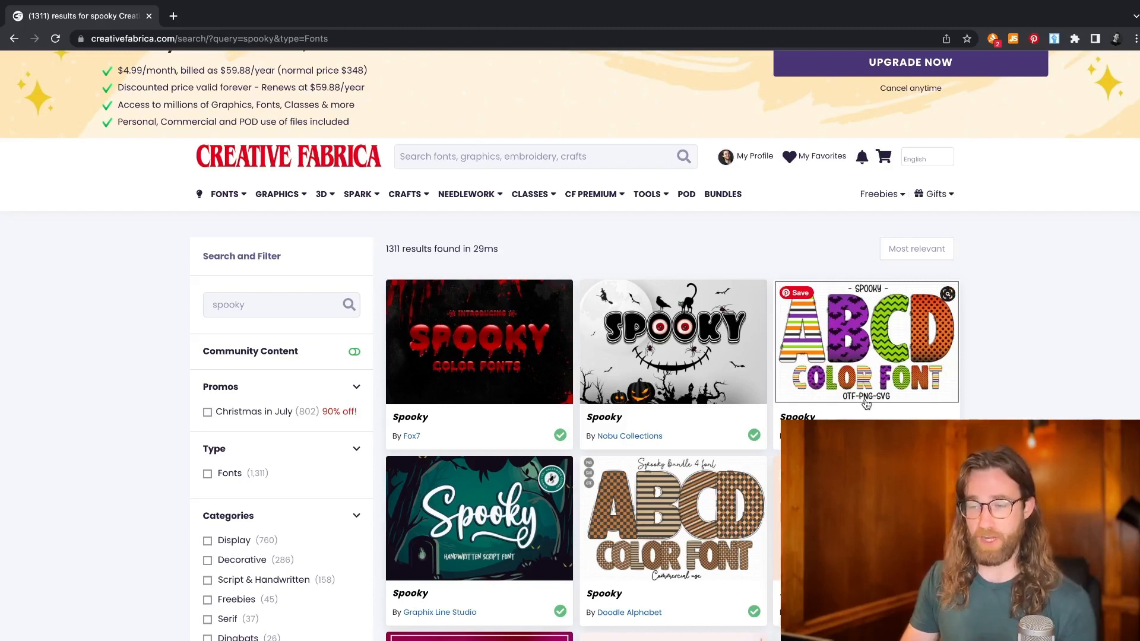
Browse the Print On Demand assets and open the Retro Halloween PNG Sublimation Bundle.
left_click(685, 196)
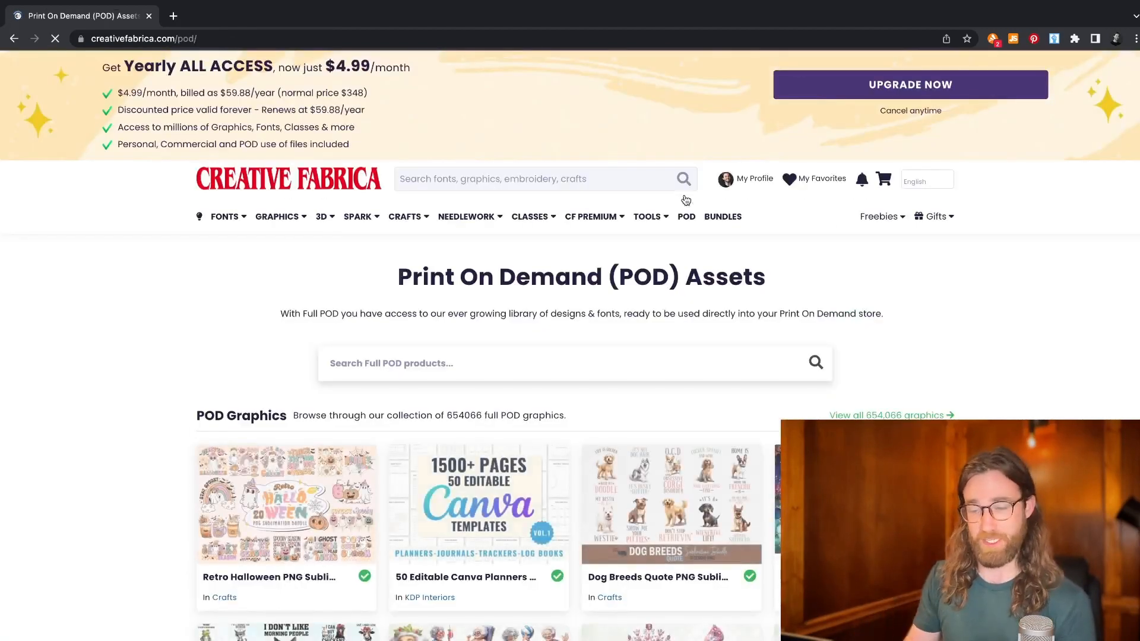
scroll(449, 344, "down", 3)
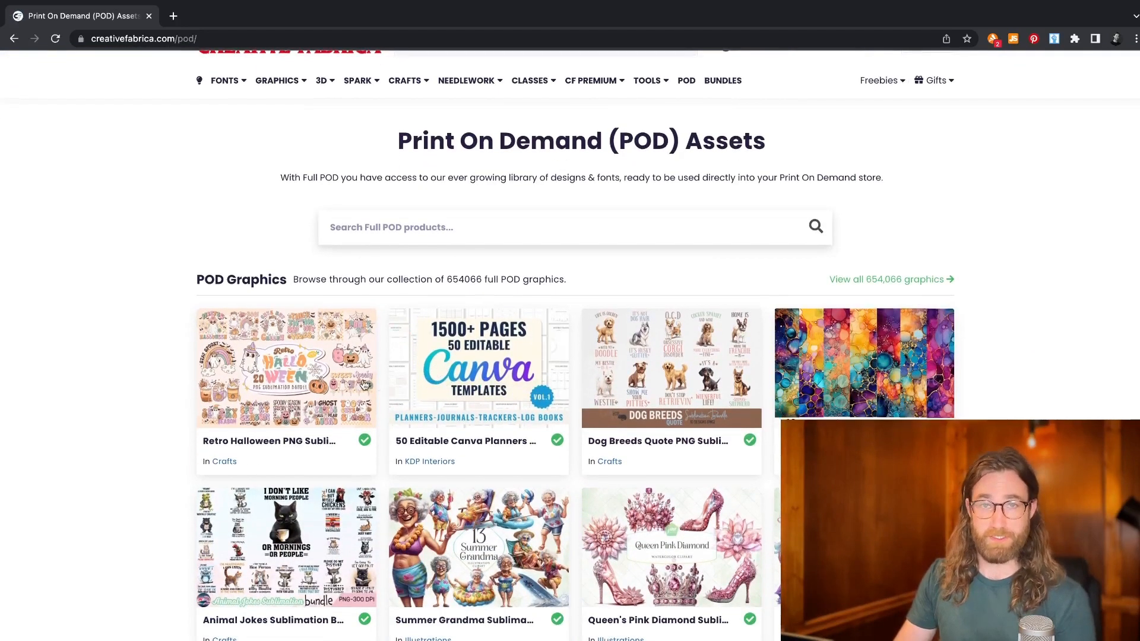
left_click(269, 385)
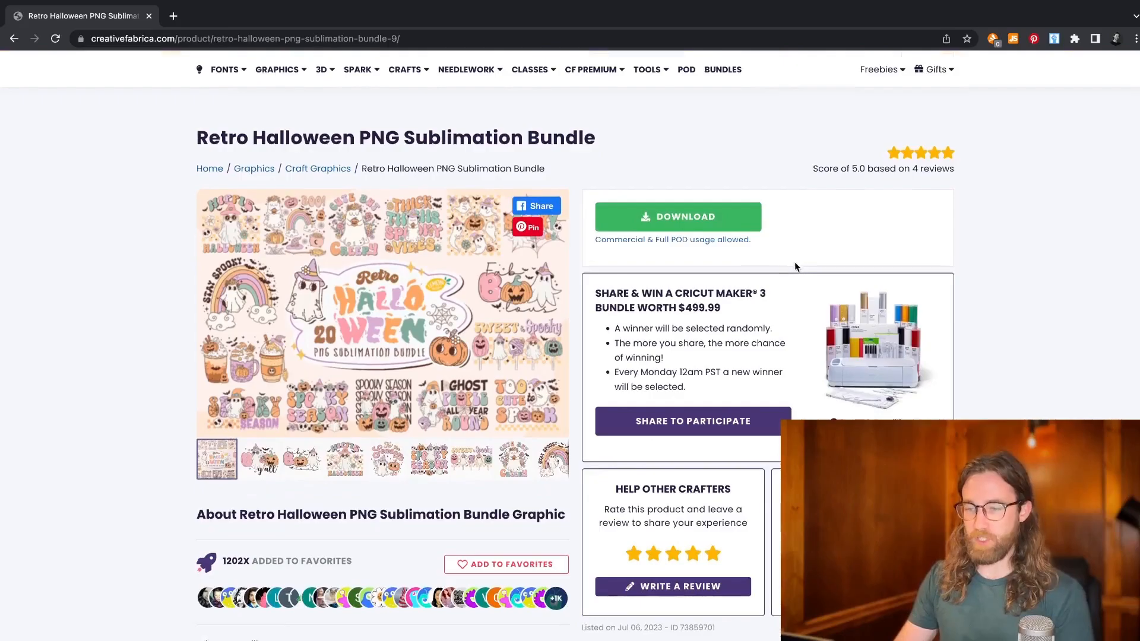
Review the bundle's licence and file details, and open the profile of its designer, Lemon.design.
scroll(1092, 276, "down", 3)
scroll(761, 297, "down", 5)
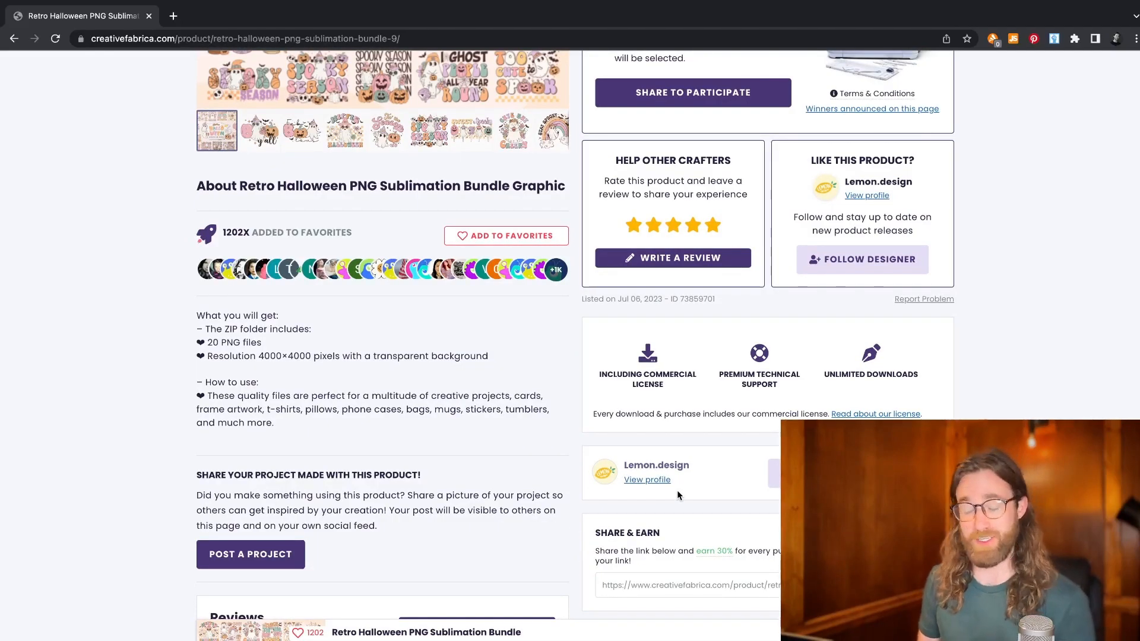
scroll(284, 275, "up", 4)
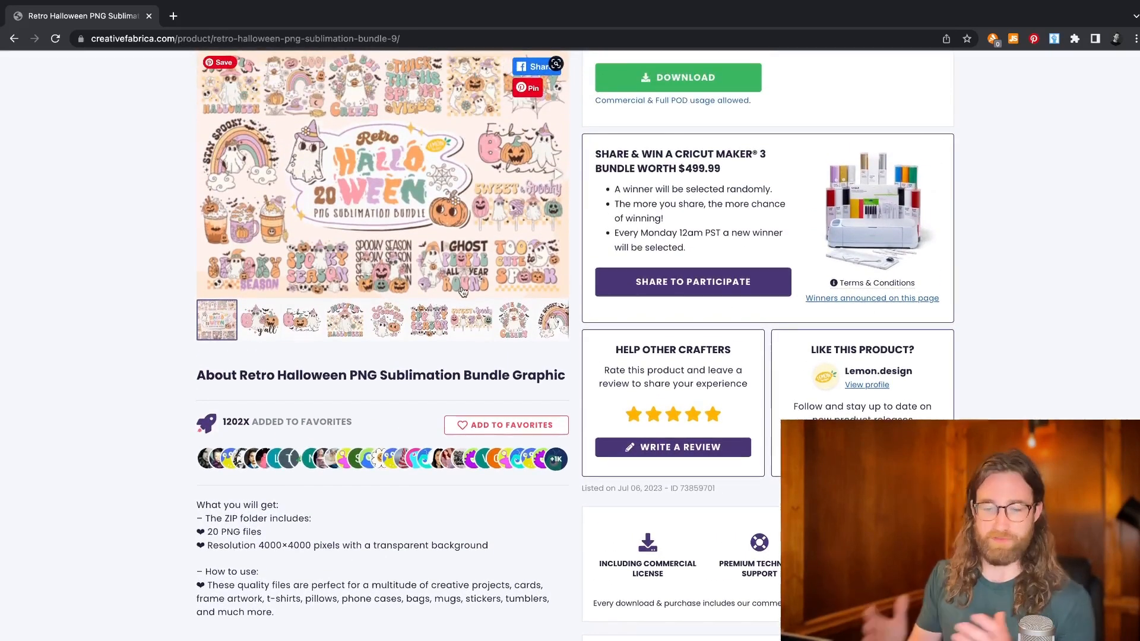
scroll(650, 368, "down", 5)
left_click(648, 364)
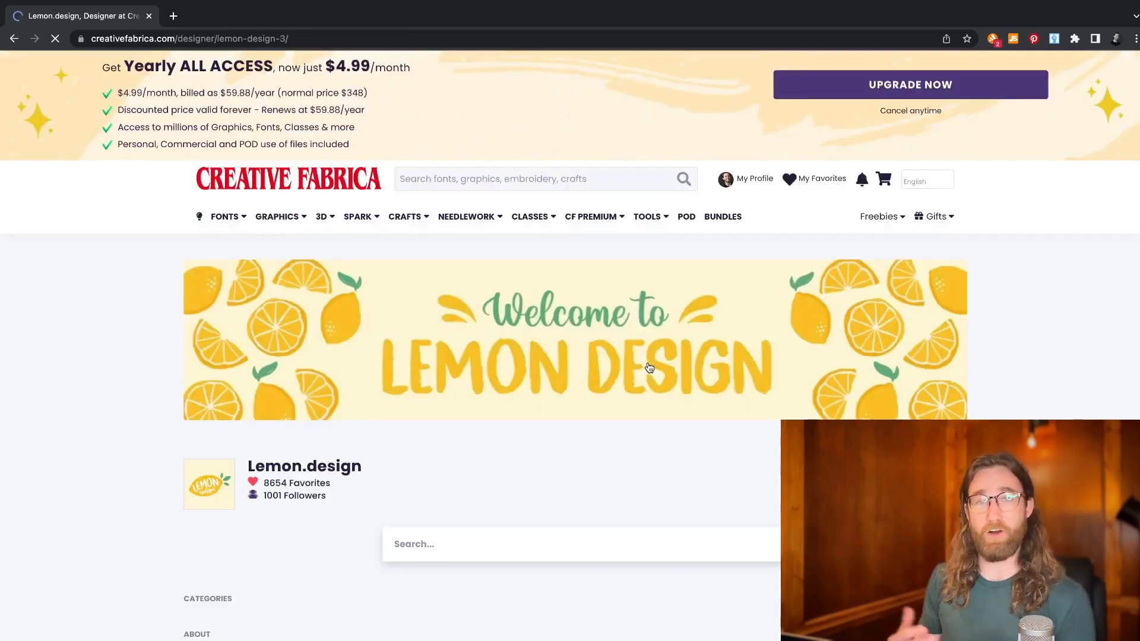
Open the Halloween Witch PNG Sublimation Bundle from the designer's listings and examine its preview artwork and usage licence.
scroll(588, 487, "down", 1)
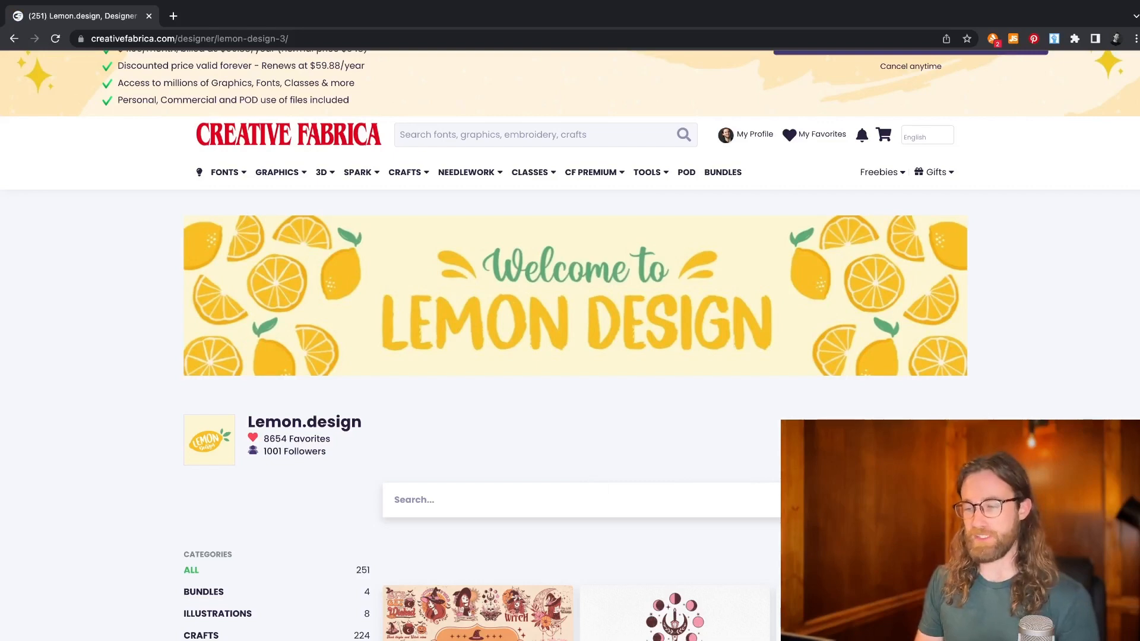
scroll(552, 396, "down", 5)
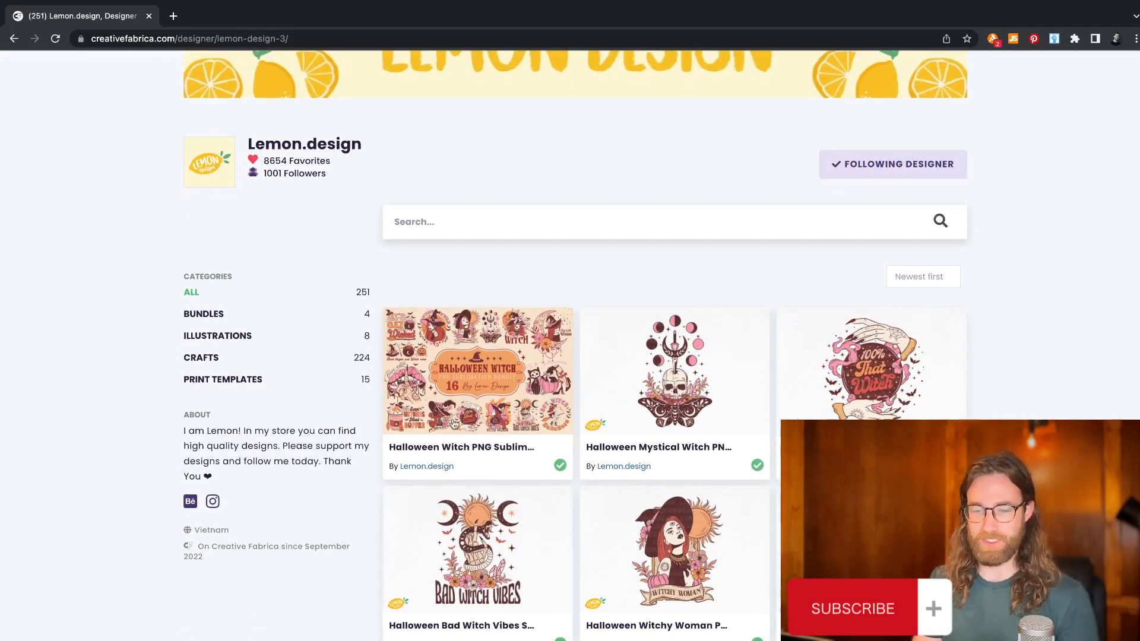
left_click(451, 368)
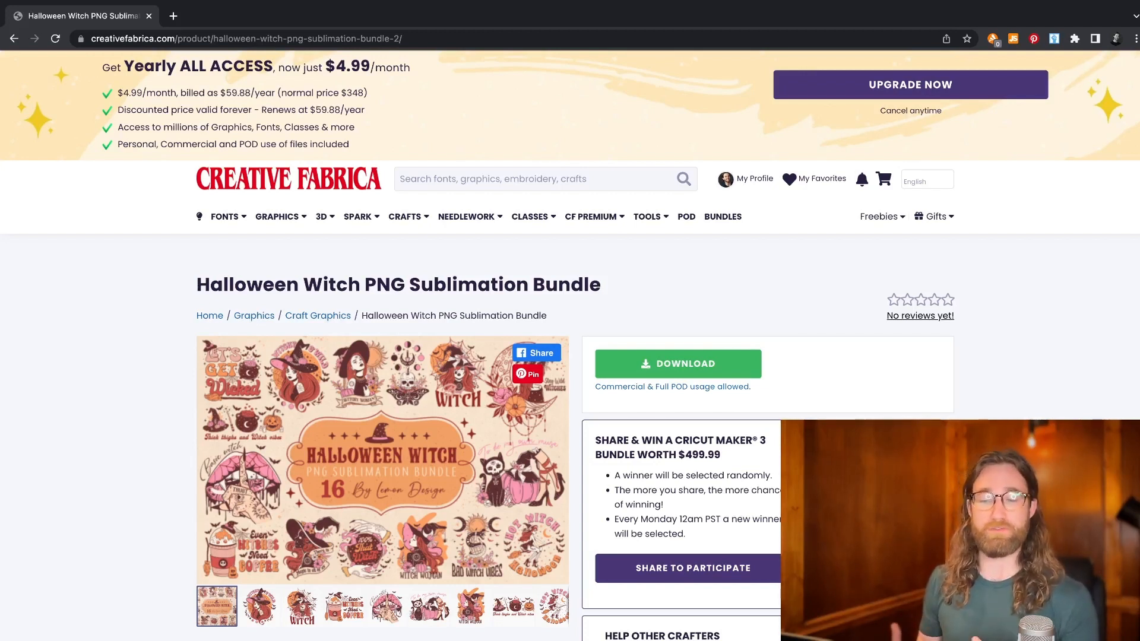
scroll(587, 464, "up", 5)
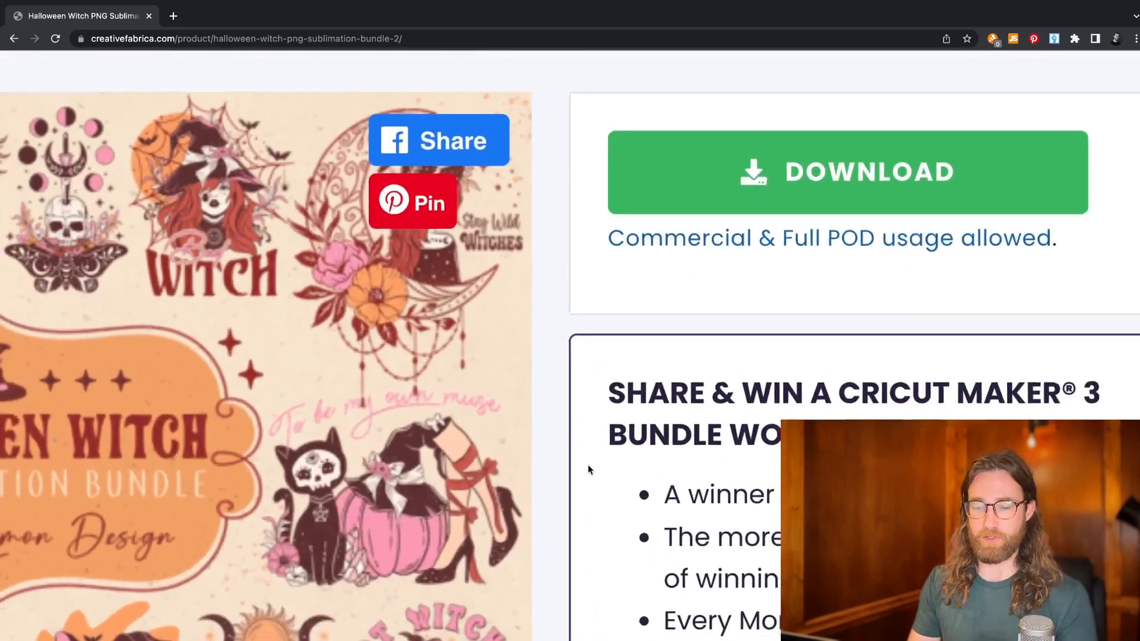
scroll(587, 464, "down", 5)
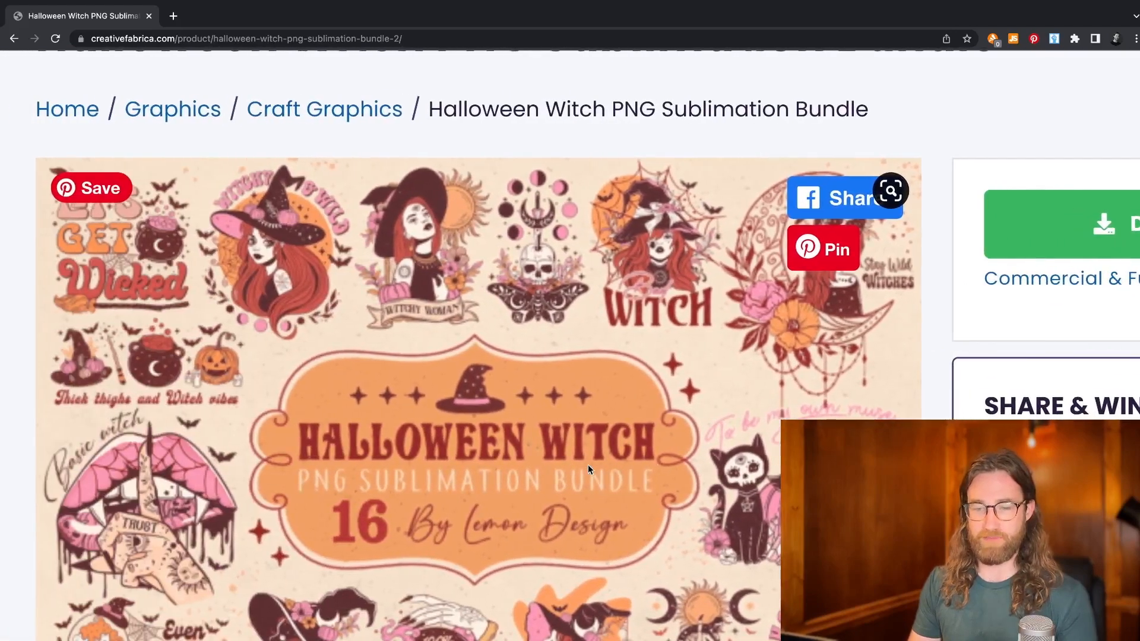
scroll(588, 464, "down", 1)
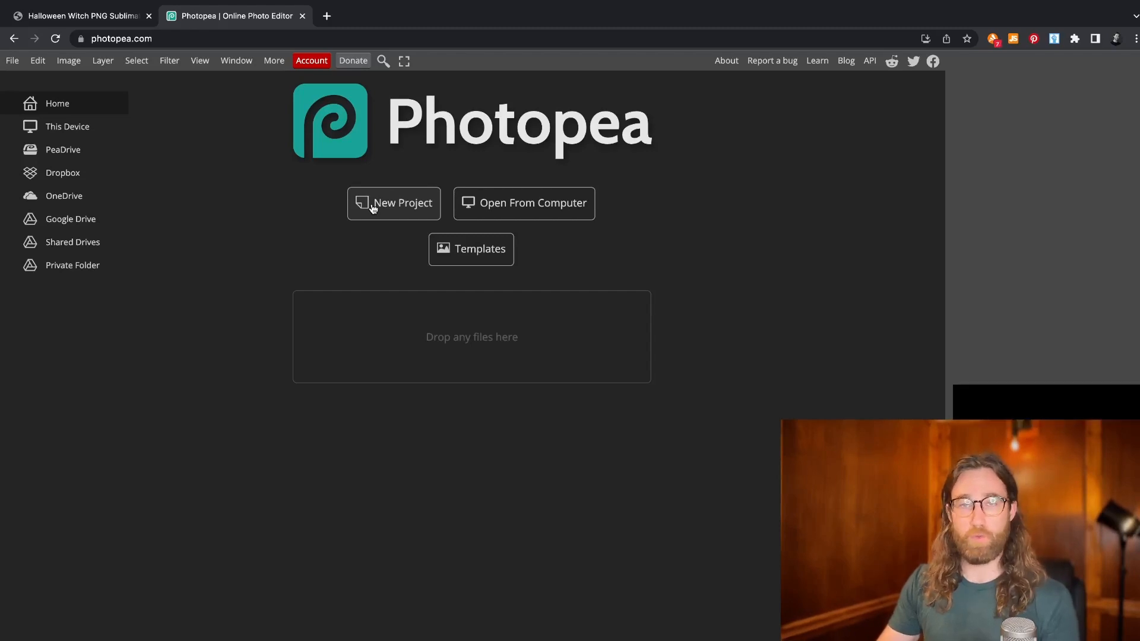
Start a new Photopea project with a width of 4500 and a height of 5400 pixels.
left_click(374, 207)
double_click(93, 136)
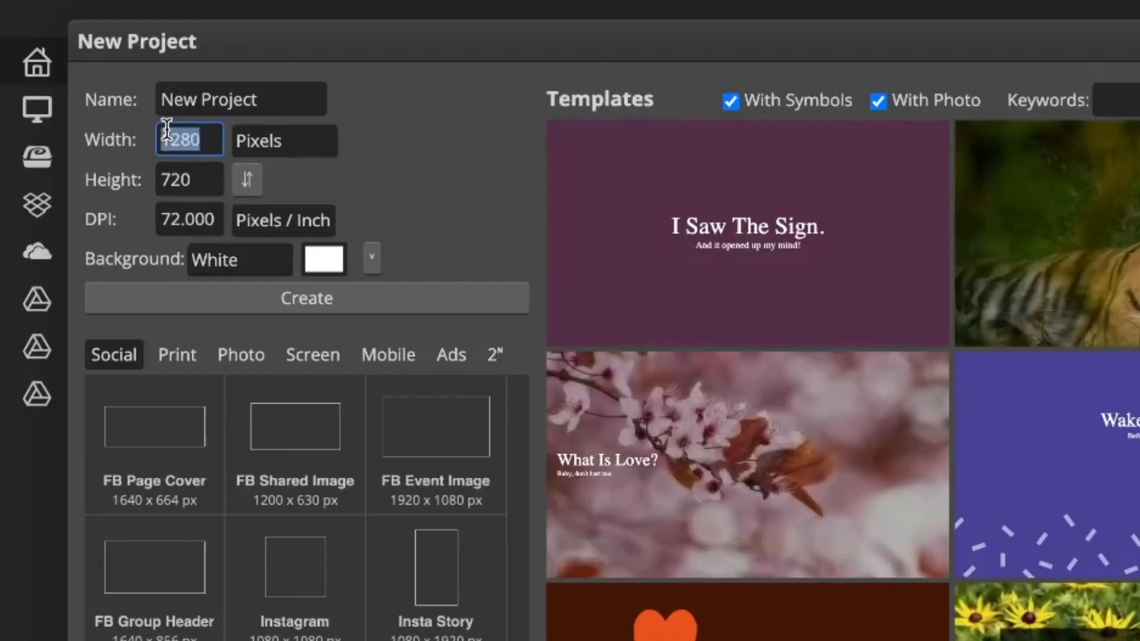
type("4500")
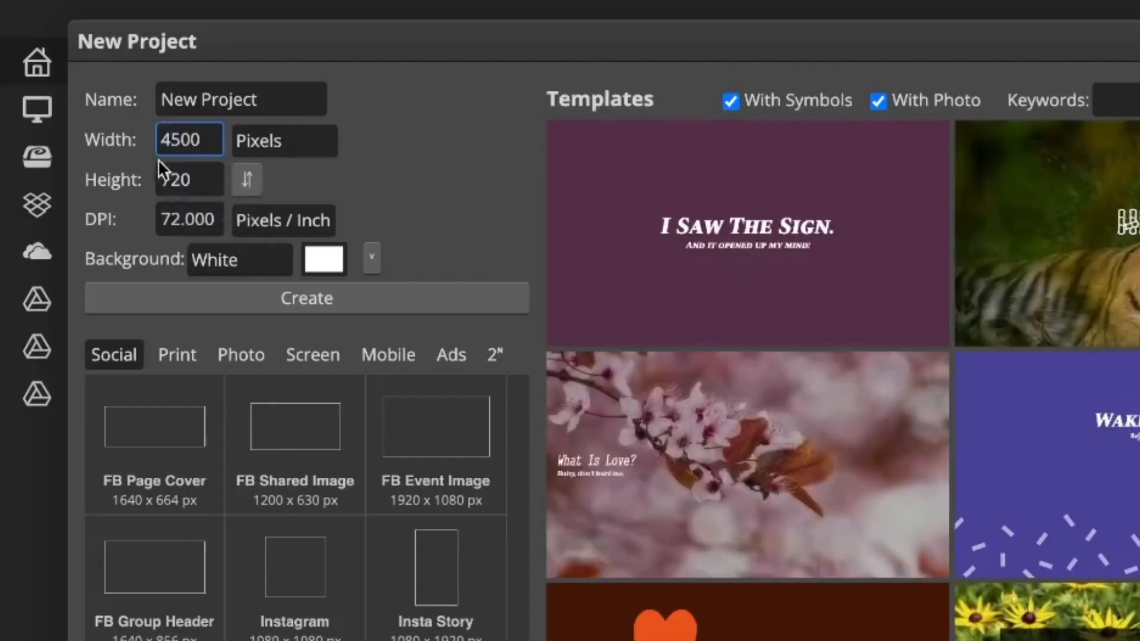
double_click(173, 180)
type("5400")
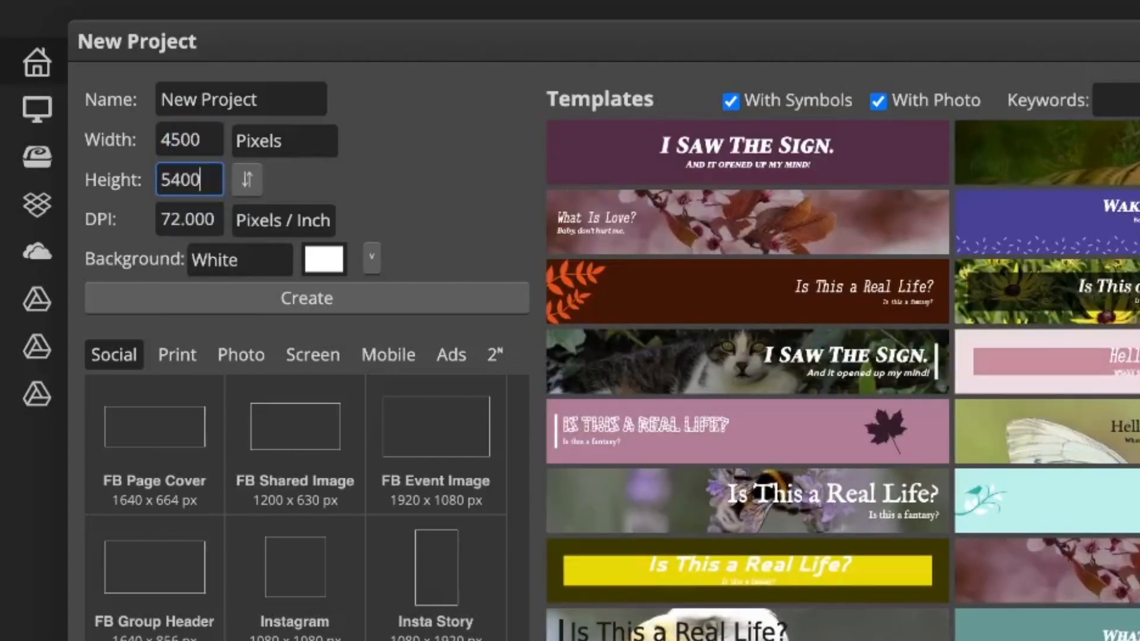
Name the project "retro halloween witch design" and create it.
triple_click(233, 110)
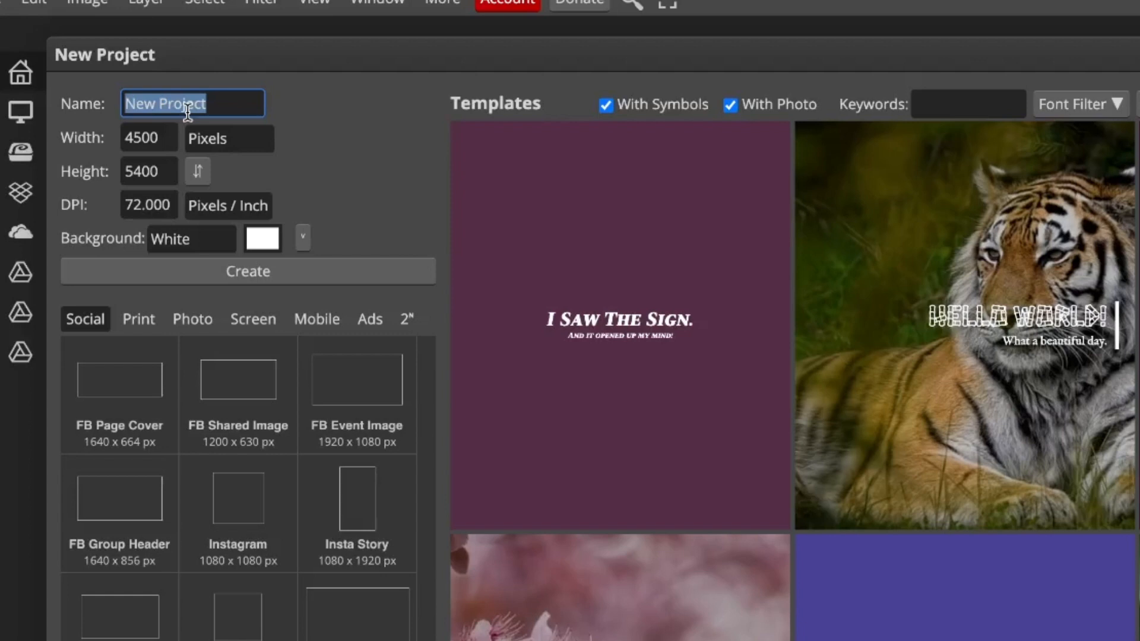
type("retro ha")
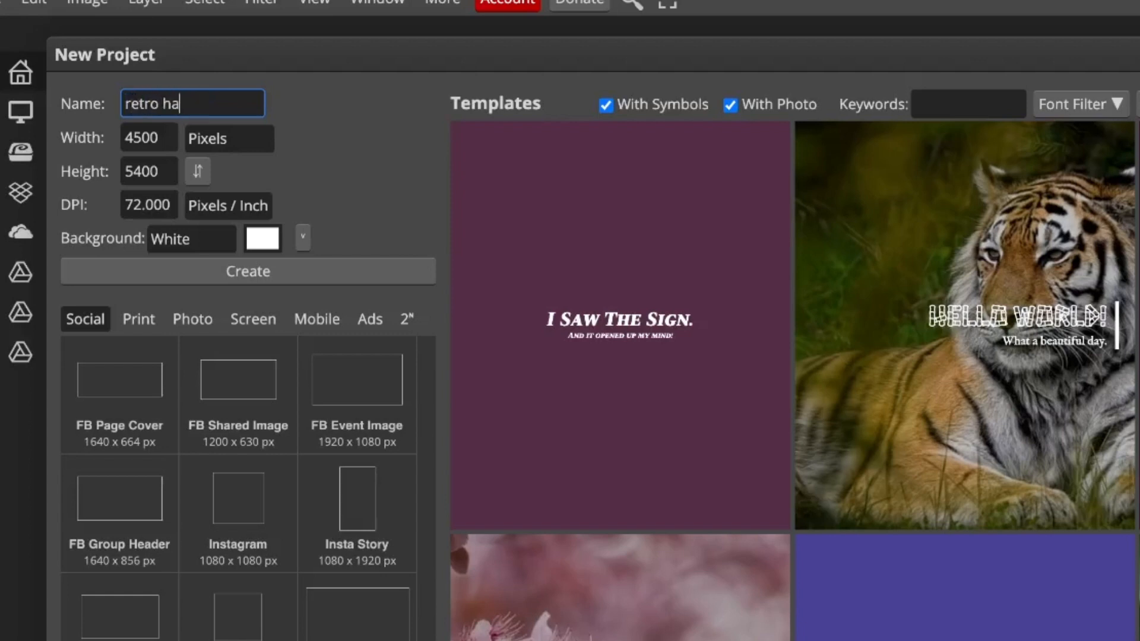
type("lloween witch design")
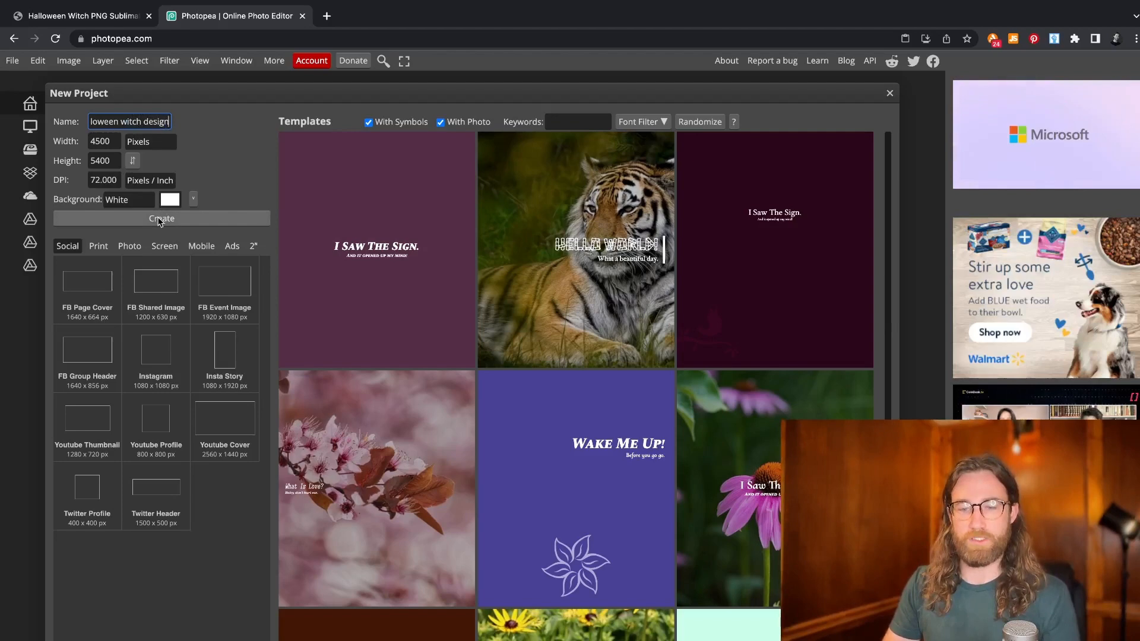
left_click(160, 219)
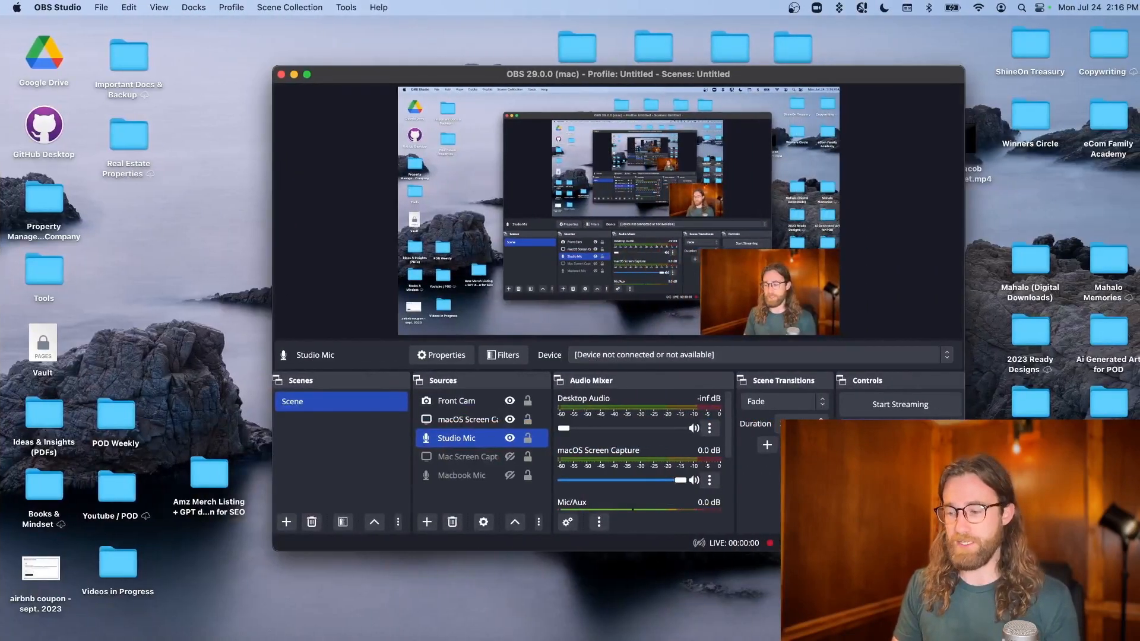
Place HW001-Witchy And Wild.png from the Retro Halloween Witch folder on the canvas, enlarged to about 127% and roughly centred.
left_click(955, 639)
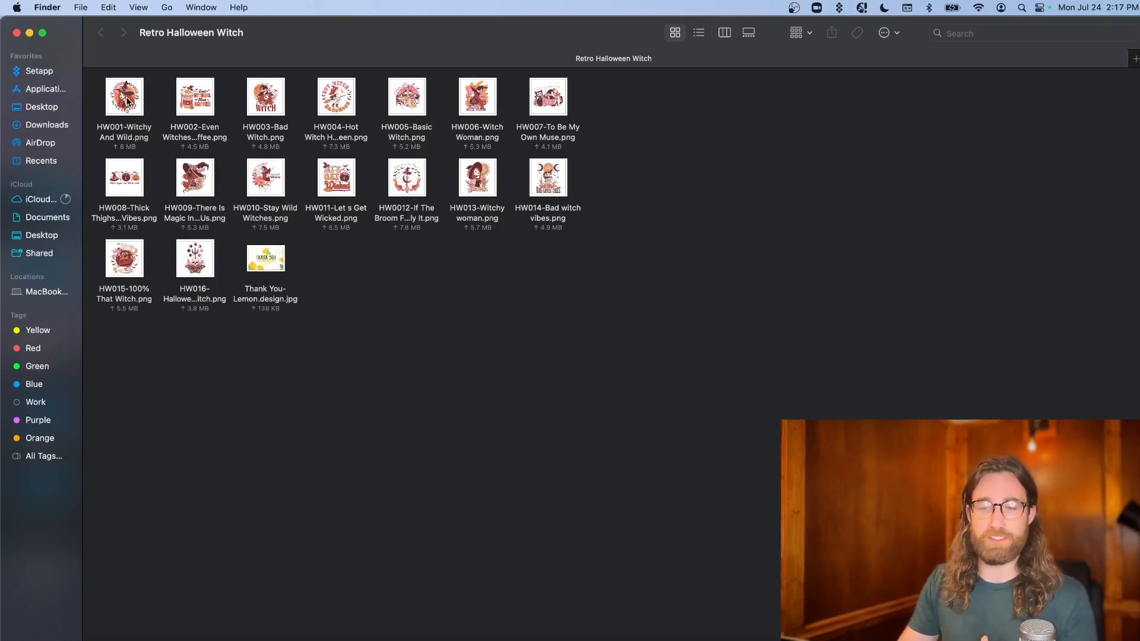
left_click_drag(130, 110, 2, 196)
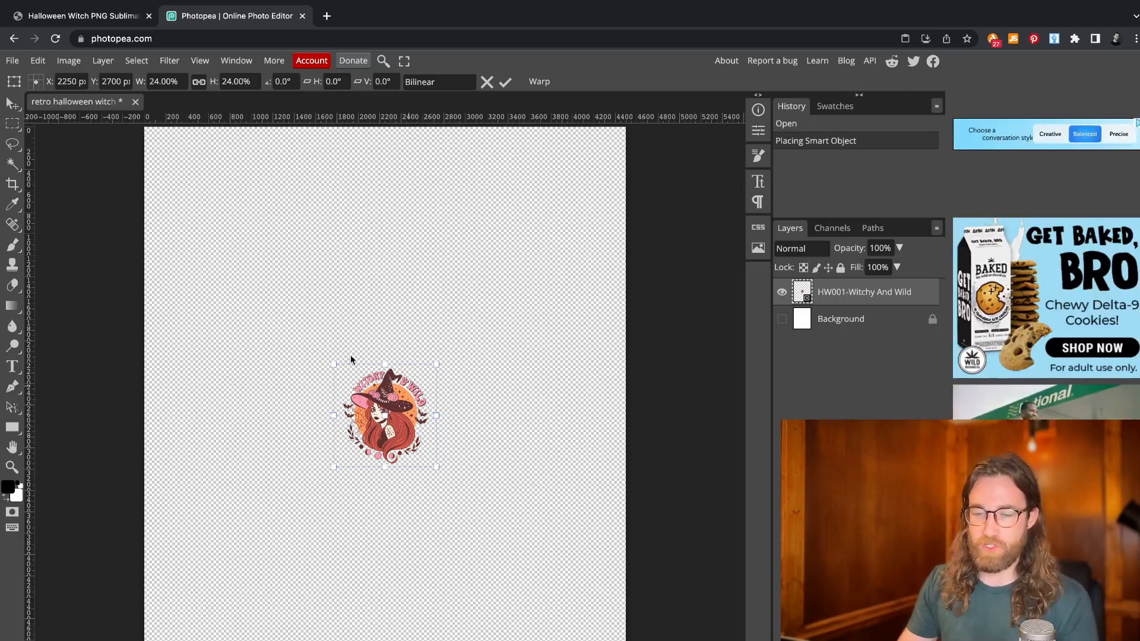
left_click_drag(335, 366, 99, 130)
left_click_drag(469, 478, 429, 471)
left_click_drag(633, 640, 635, 640)
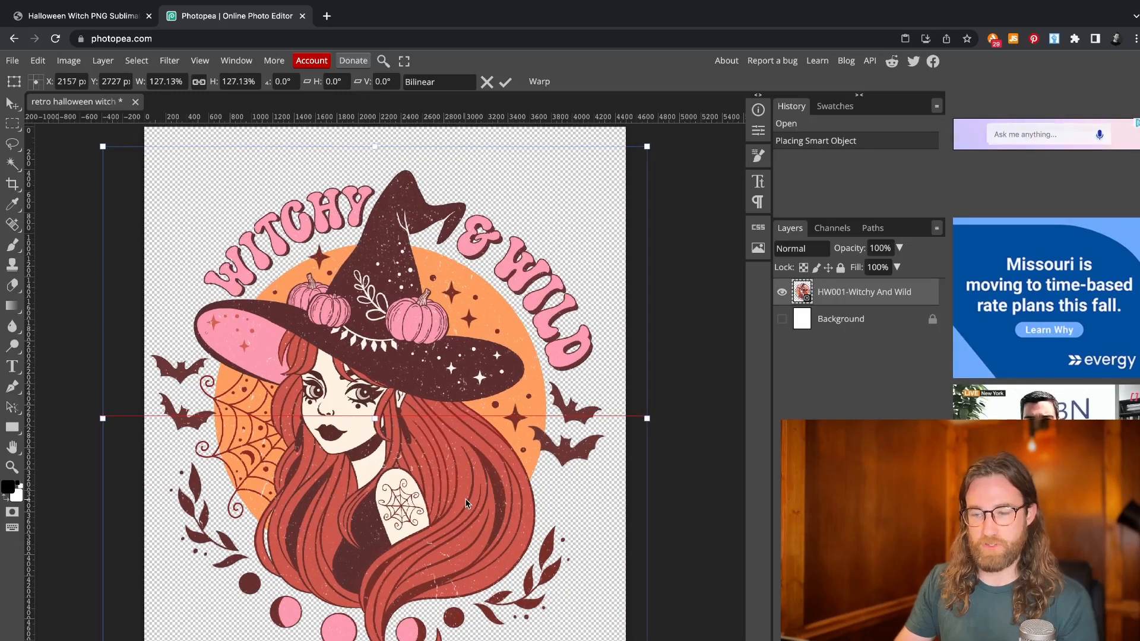
mouse_move(464, 503)
left_mouse_down()
mouse_move(471, 495)
mouse_move(466, 518)
left_mouse_up()
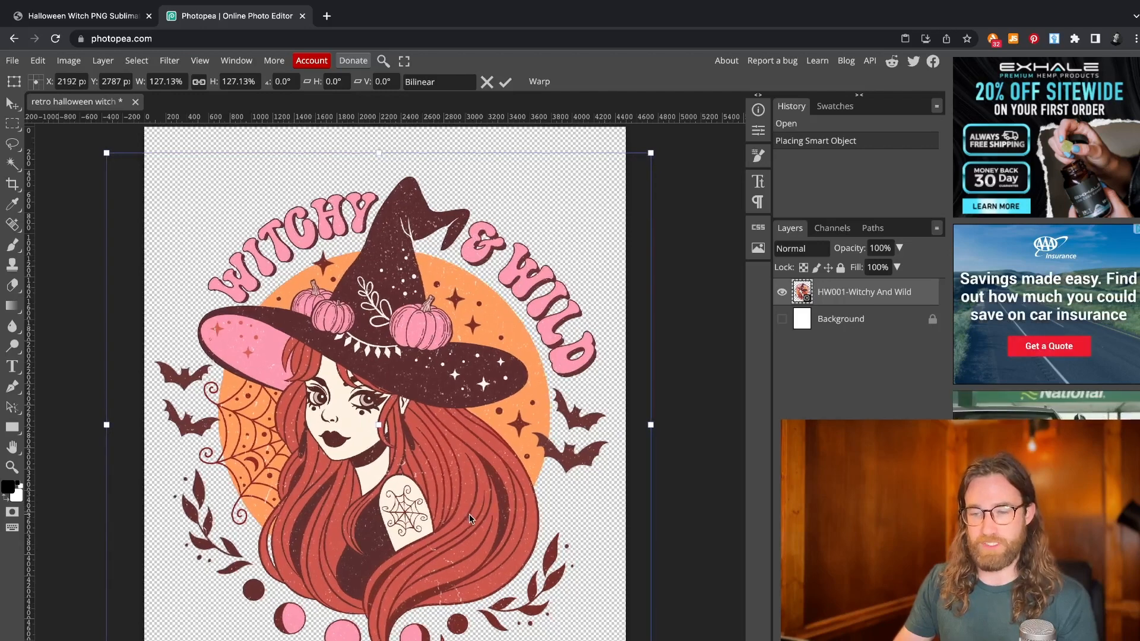
key("Return")
Export the design as a PNG named "retro halloween witch design witchy wild" at 4500 × 5400 px.
left_click(12, 61)
mouse_move(59, 248)
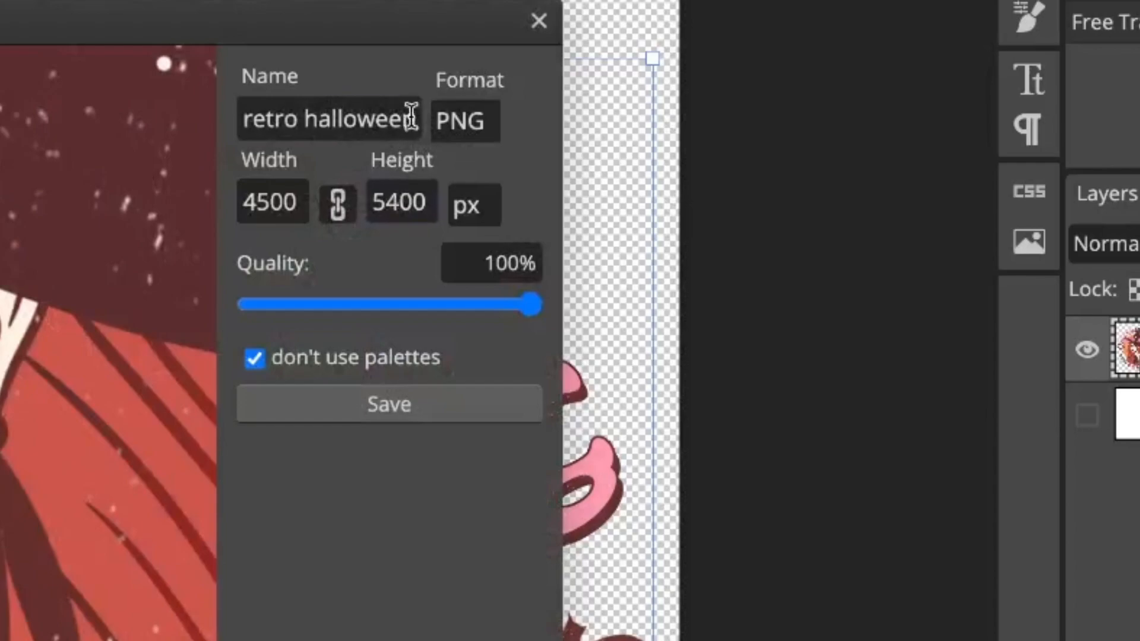
left_click(498, 192)
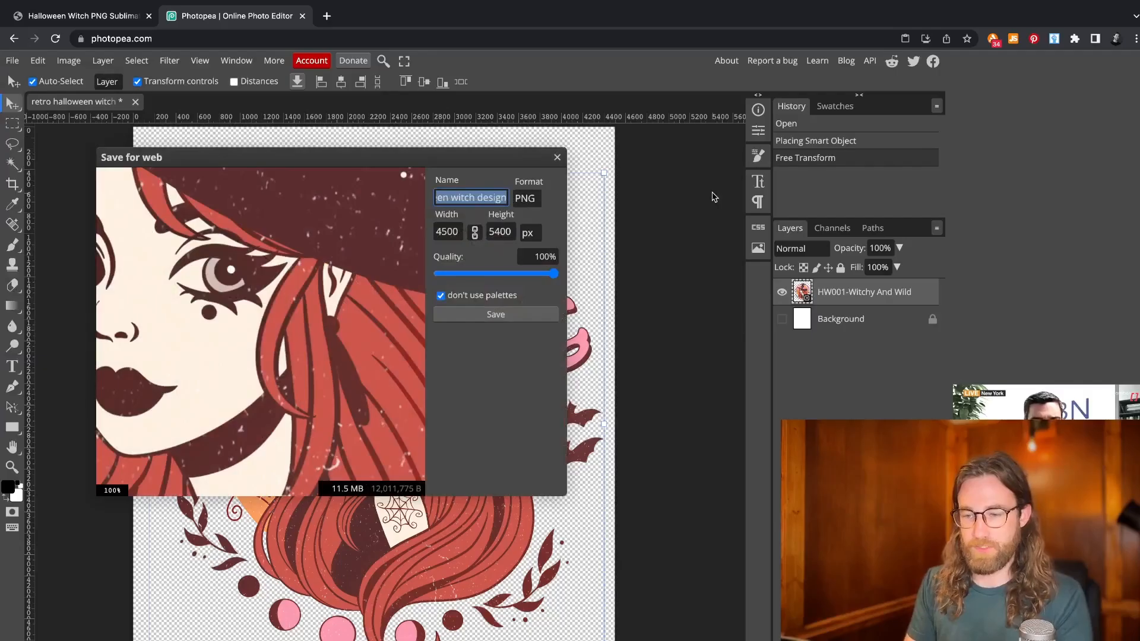
type("design q")
key("BackSpace")
key("BackSpace")
key("BackSpace")
key("BackSpace")
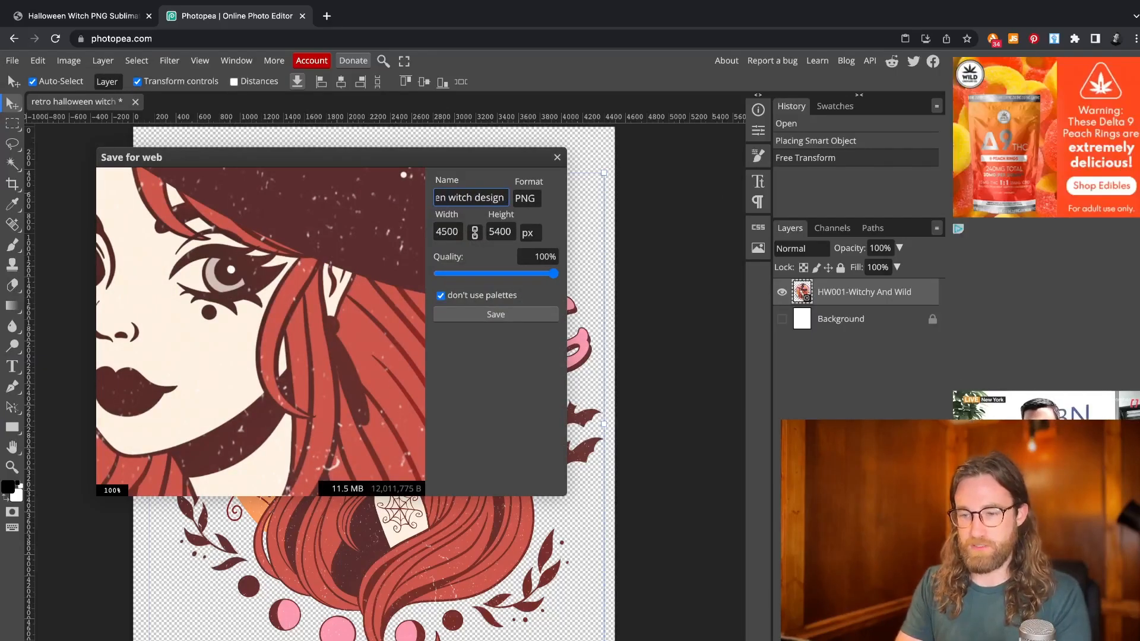
type("witchy wild")
key("Return")
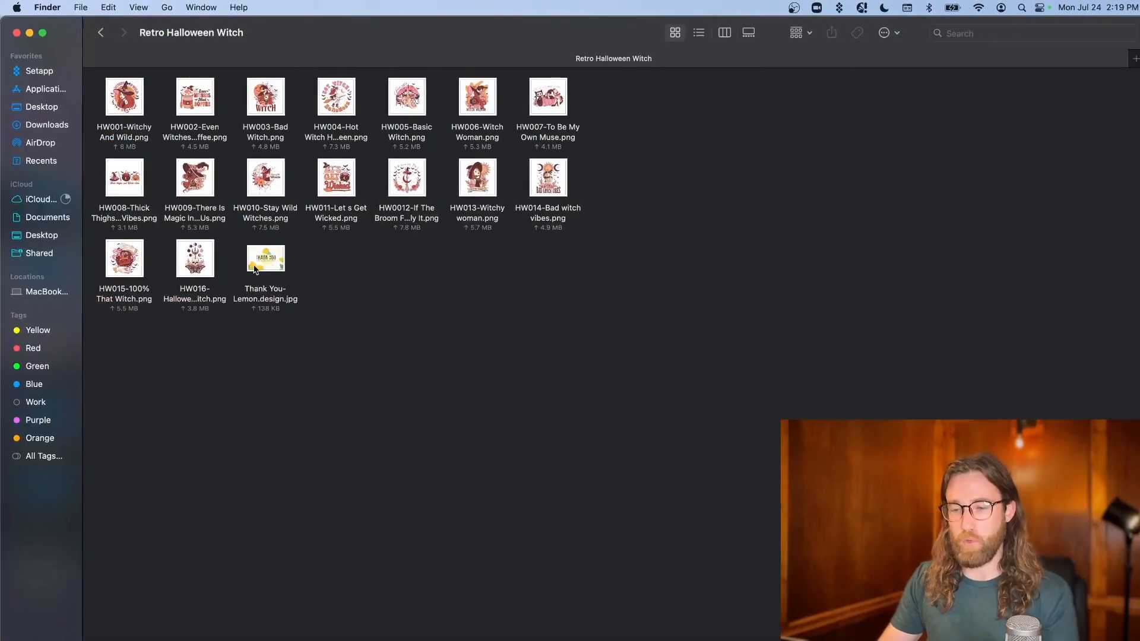
Place several more witch PNGs from the folder as layers and enlarge them together to about 514% across the canvas.
left_click_drag(605, 180, 375, 351)
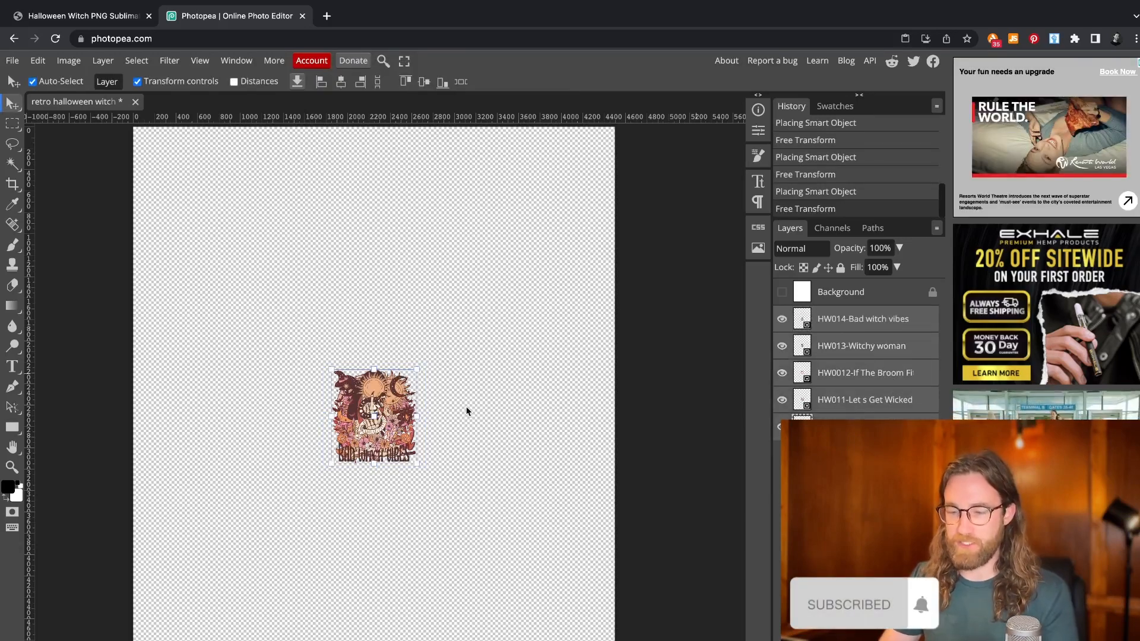
left_click_drag(331, 371, 186, 210)
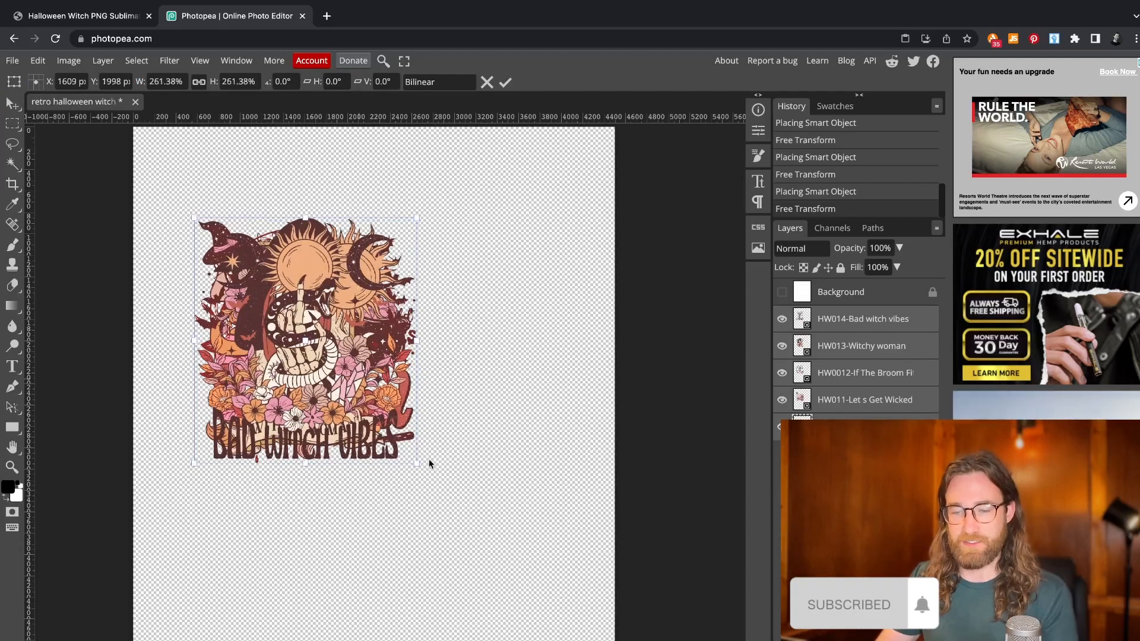
left_click_drag(420, 463, 629, 640)
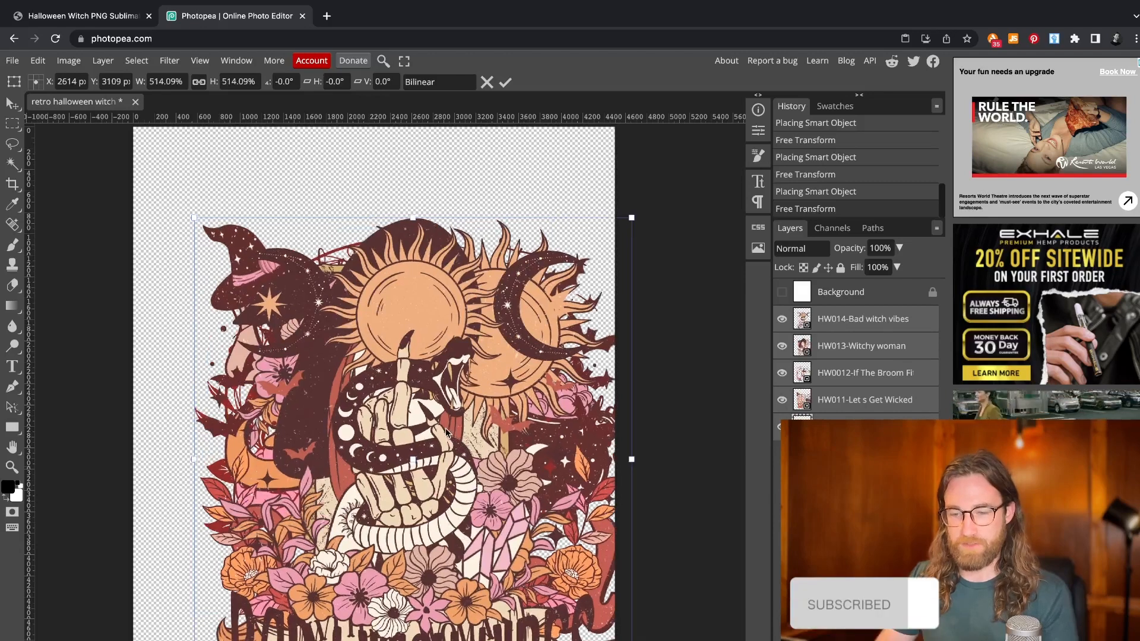
left_click_drag(444, 428, 431, 418)
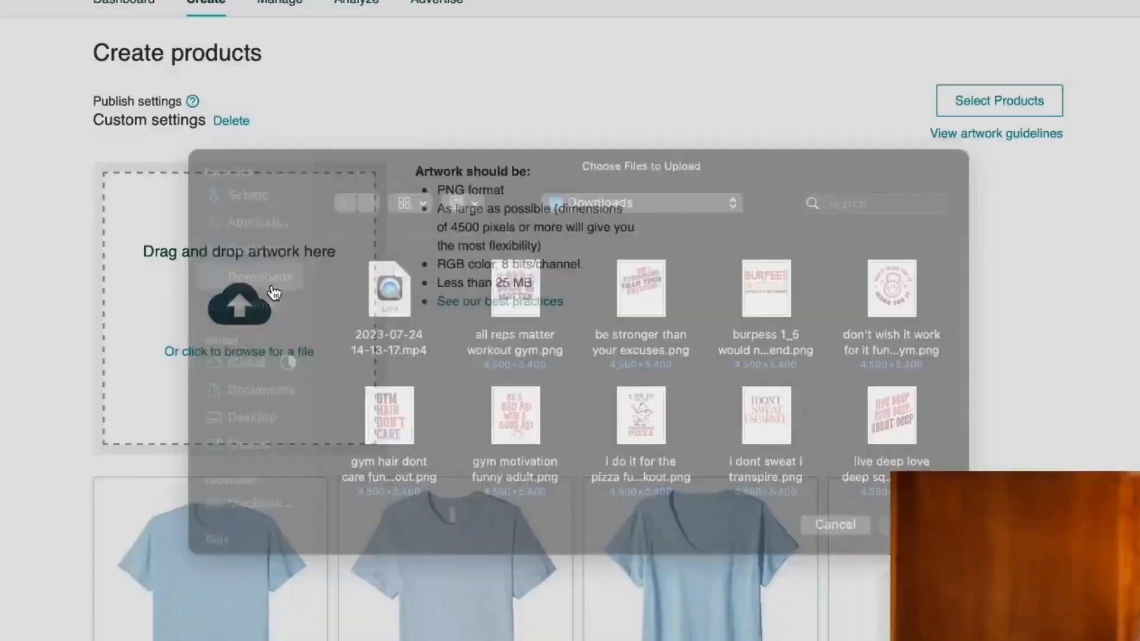
Switch to Amazon Merch on Demand, upload "retro halloween witch design witchy wild.png" as the artwork, and look over the products.
scroll(581, 396, "down", 3)
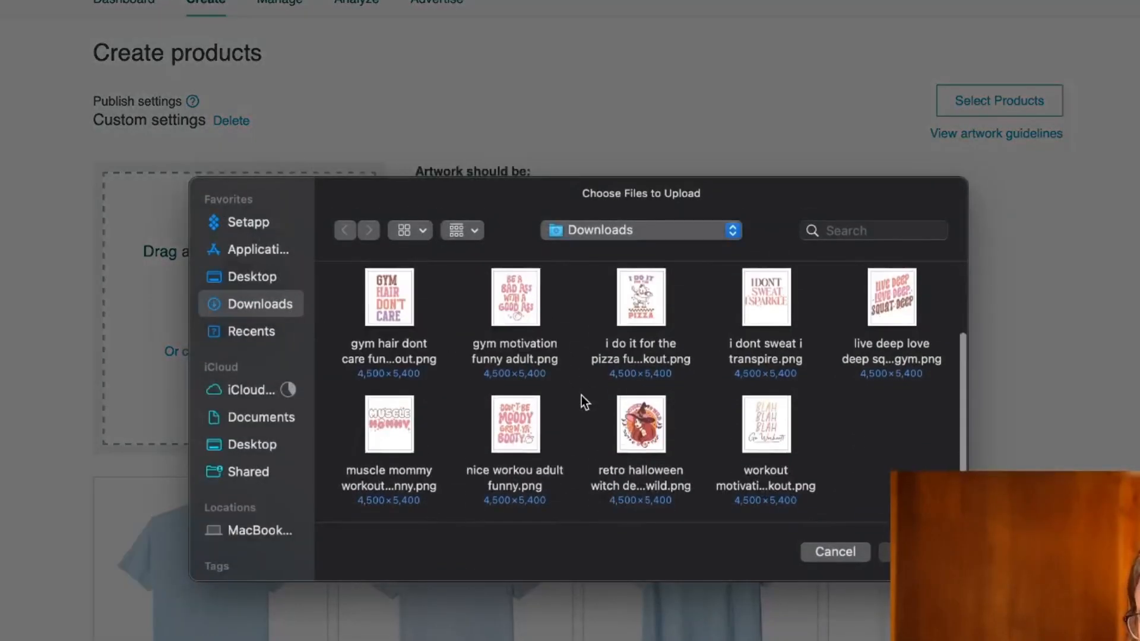
double_click(644, 436)
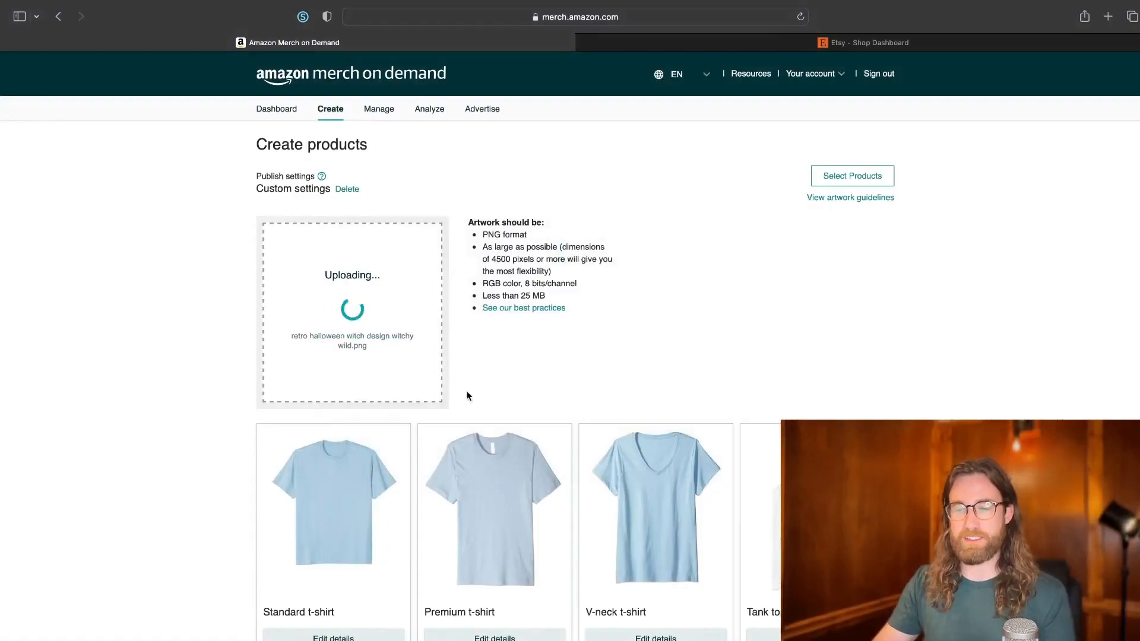
scroll(467, 396, "down", 10)
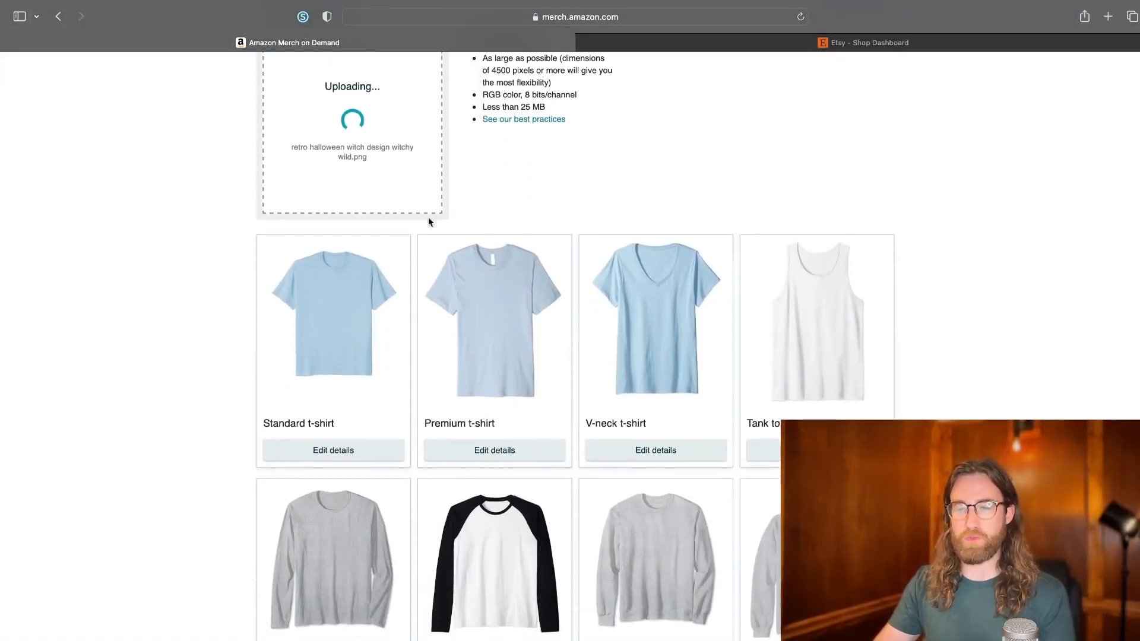
scroll(638, 297, "up", 9)
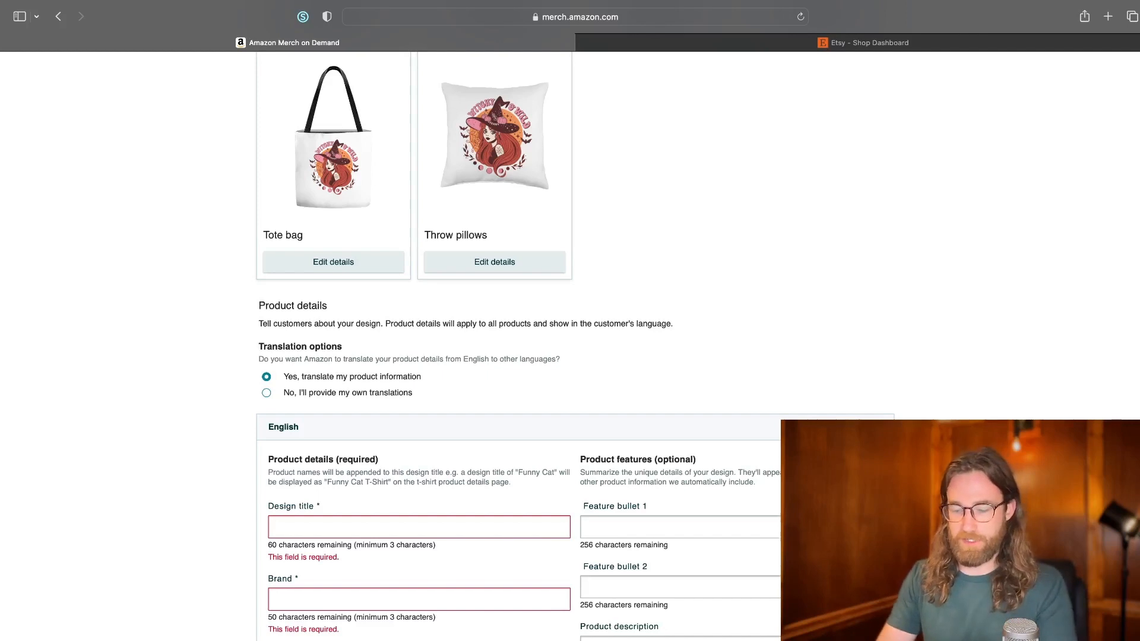
Enter "Retro Halloween, Witchy & Wild, Bats and Full Moon, Moody" as the English design title.
type("Retro Ha")
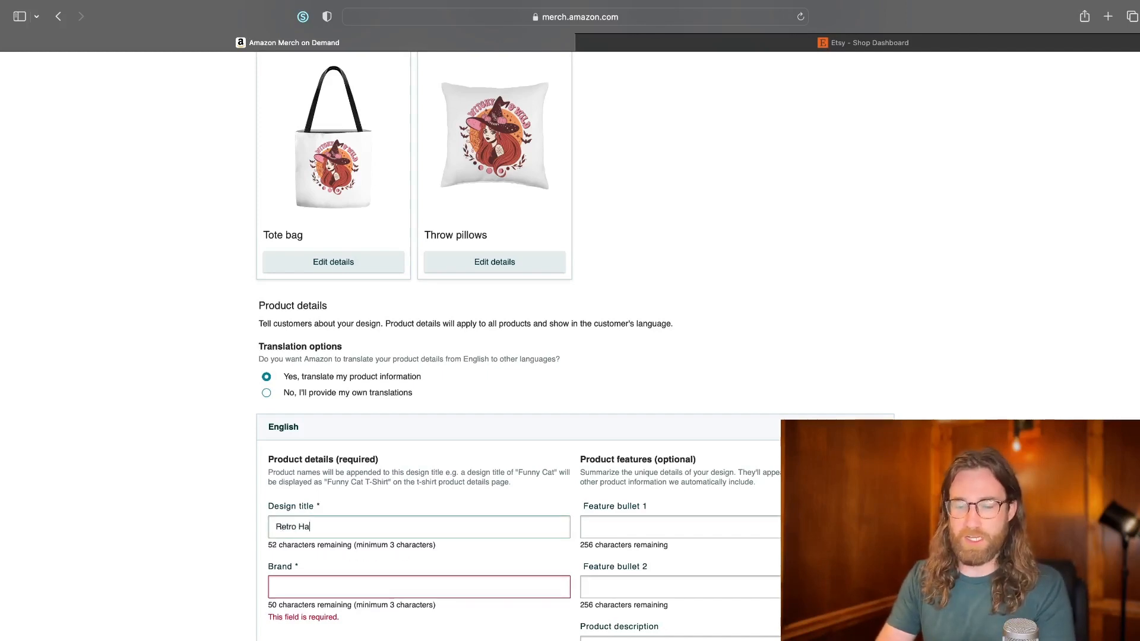
type("lloween,")
type(" Witchy")
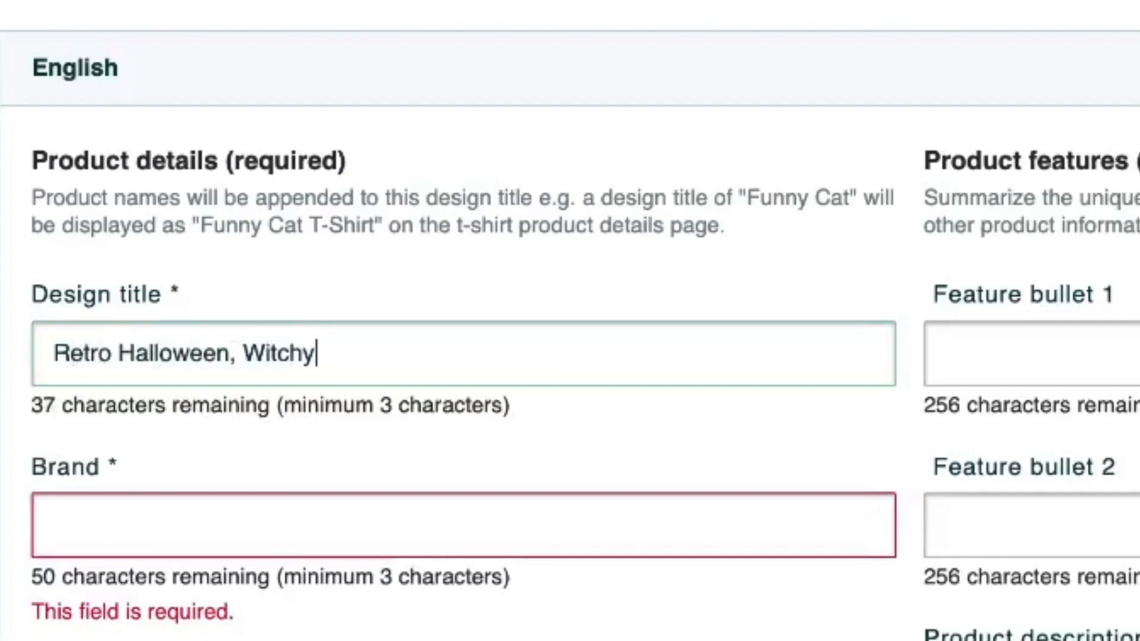
type(" & Wild")
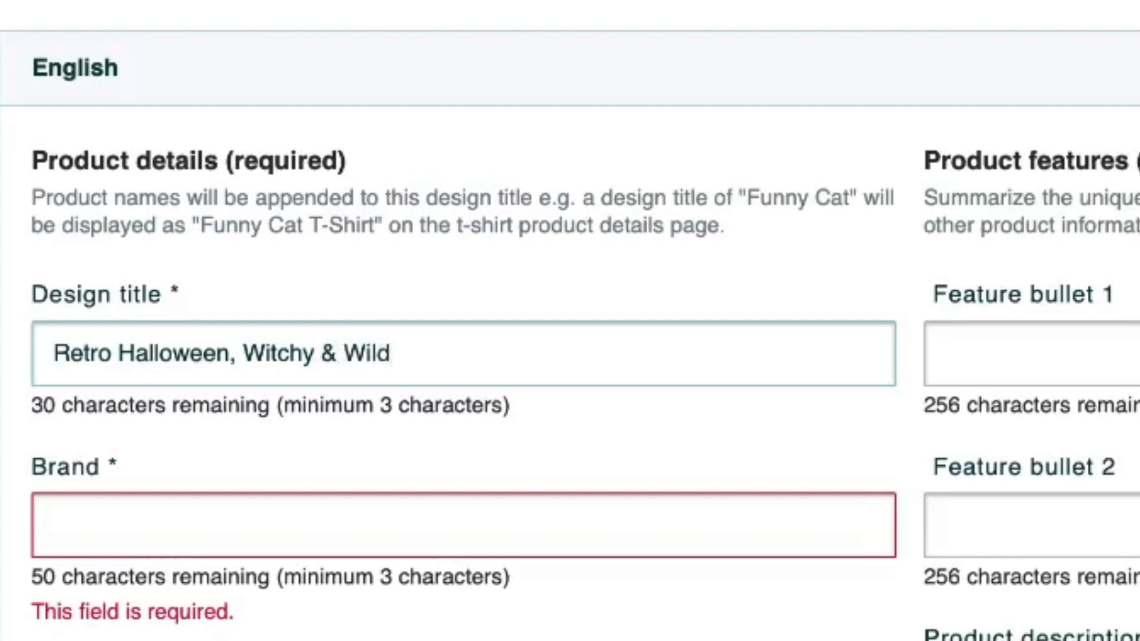
type(", Bats and Full ")
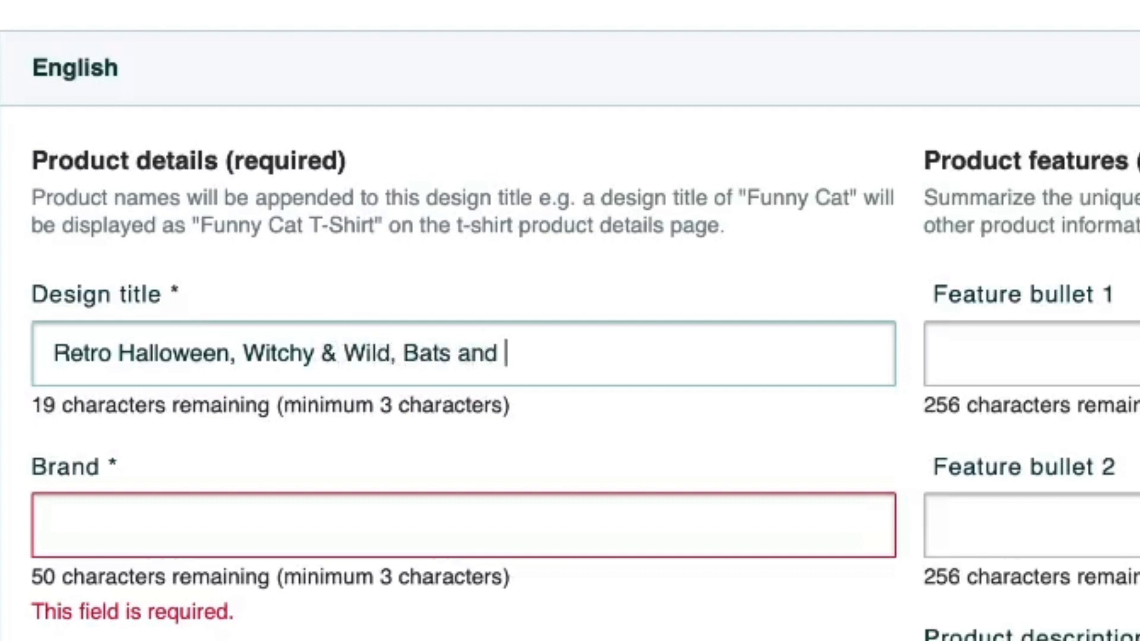
type("Mo")
key("BackSpace")
key("BackSpace")
type("Full Moon")
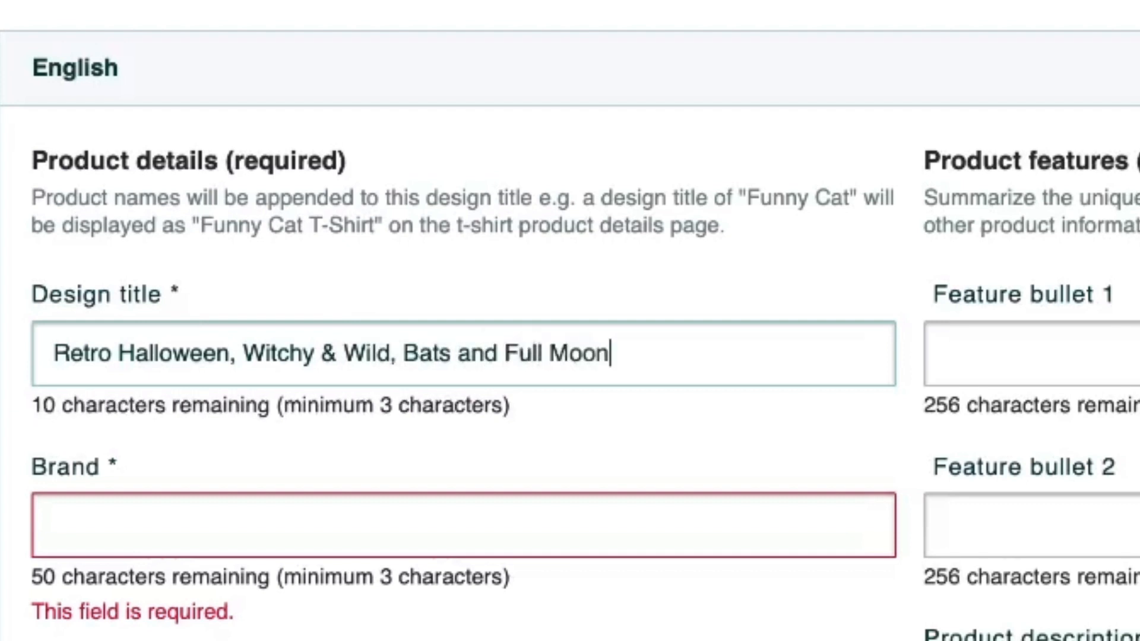
type(", Moody")
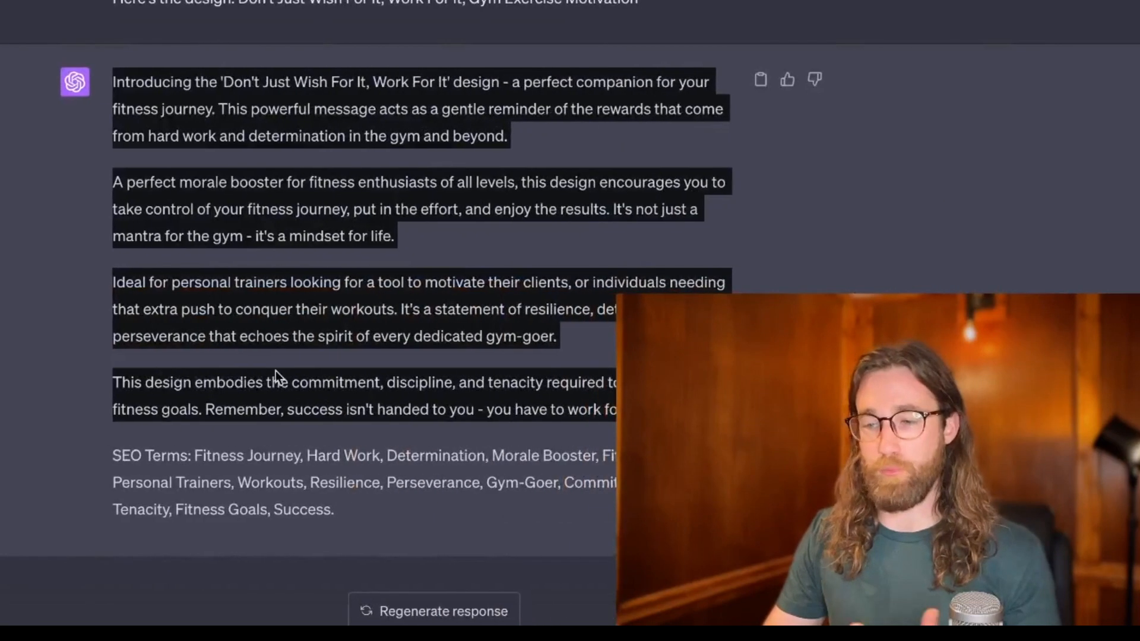
Switch to ChatGPT, review the earlier listing prompts, and reuse the SEO and copywriting expert prompt for Amazon listings as a new message.
left_click(339, 440)
scroll(333, 308, "up", 5)
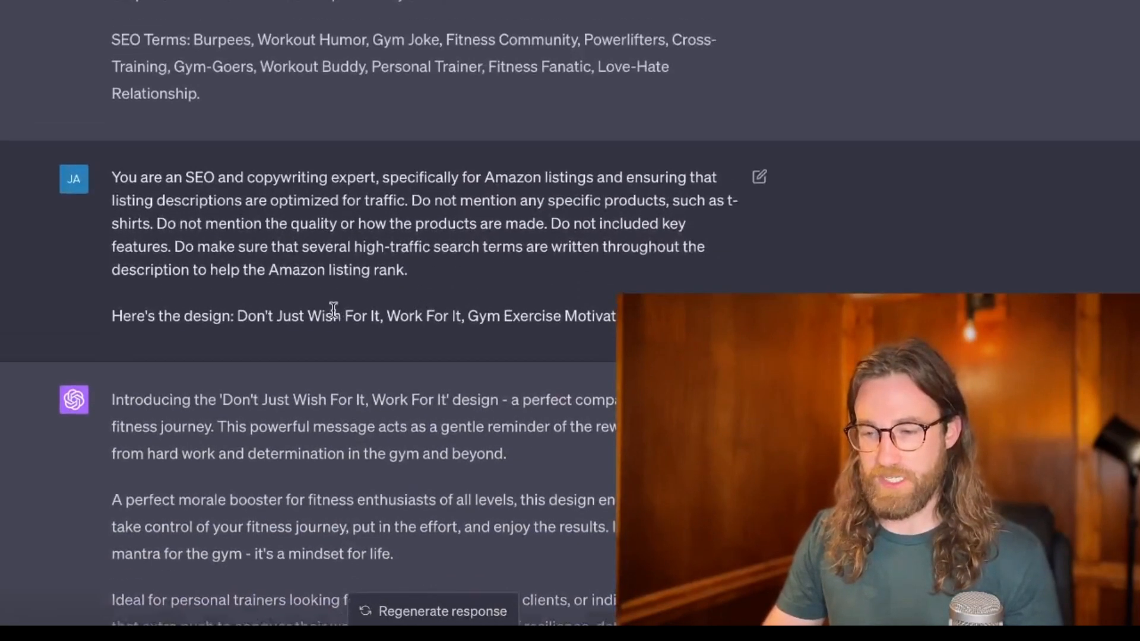
scroll(333, 308, "up", 1)
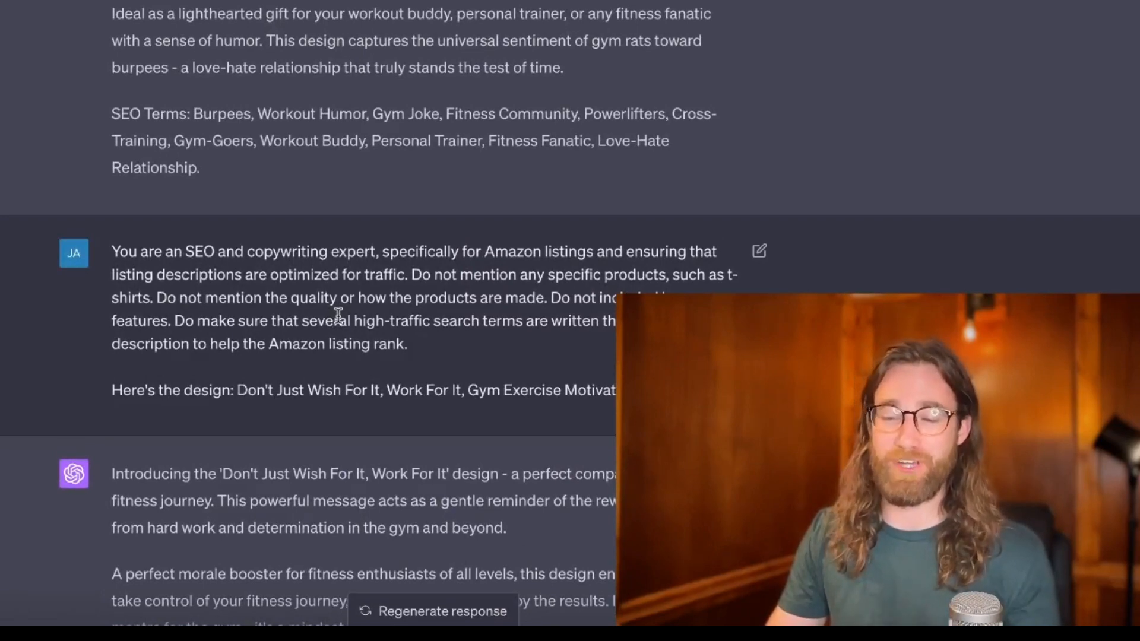
scroll(338, 315, "up", 5)
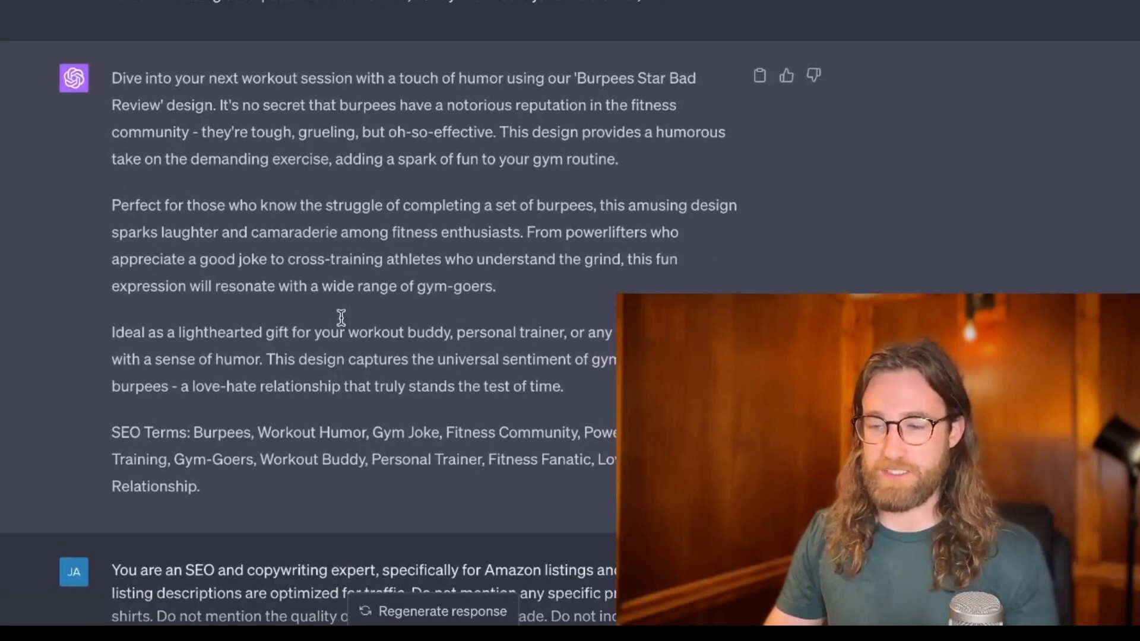
scroll(341, 317, "down", 6)
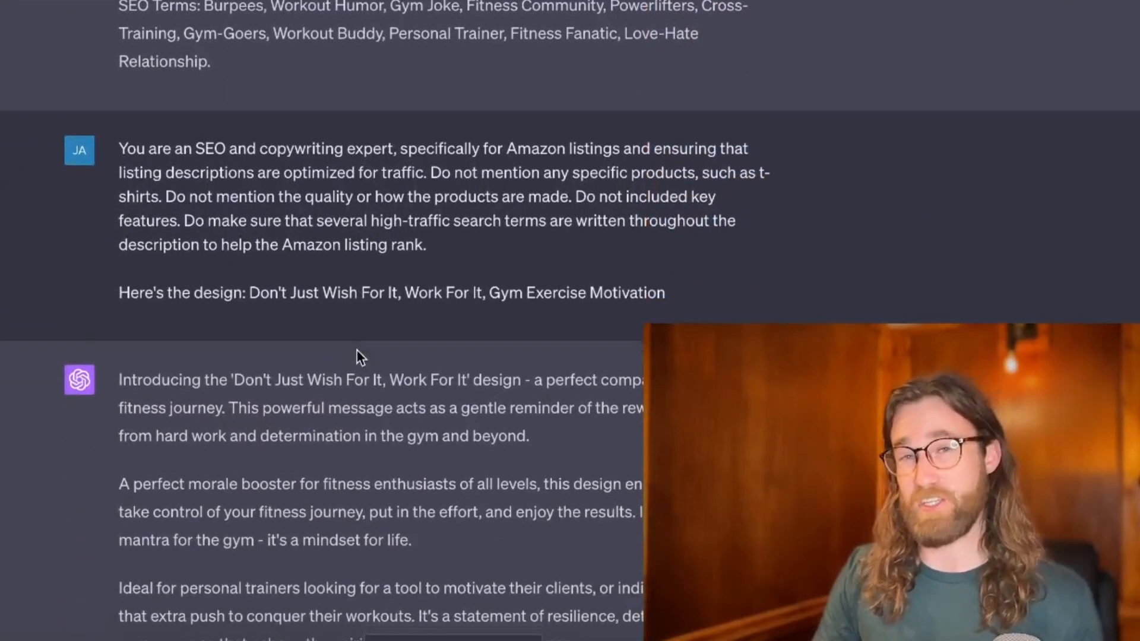
triple_click(337, 307)
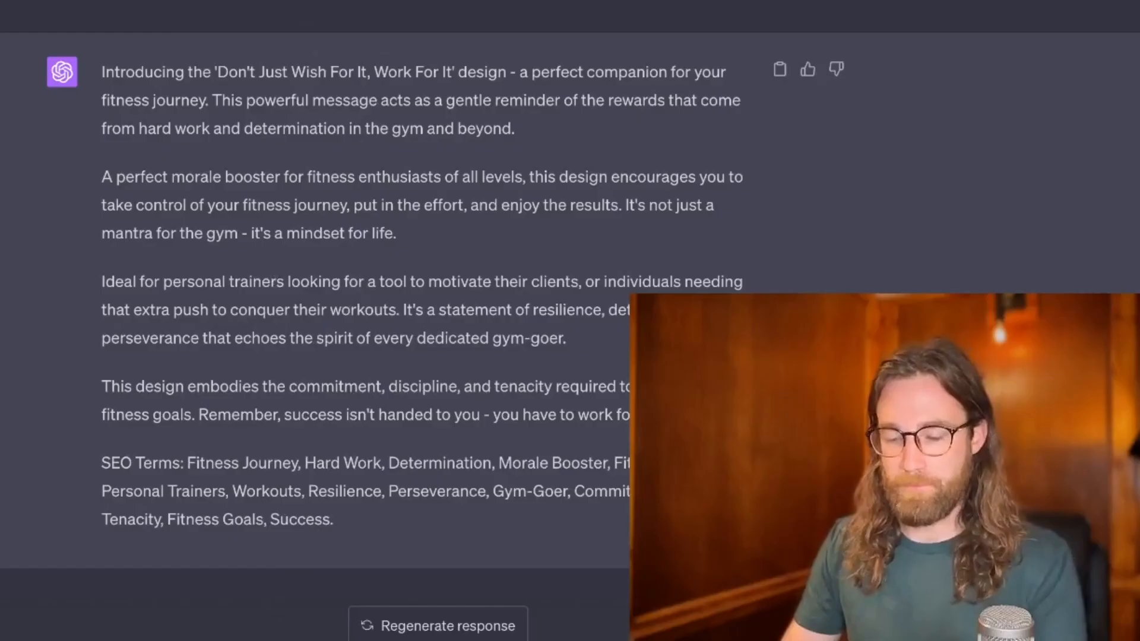
type("You are an SEO and copywriting expert, specifically for Amazon listings and ensuring that listing descriptions are optimized for traffic. Do not mention any specific products, such as t-shirts. Do not mention the quality or how the products are made. Do not included key features. Do make sure that several high-traffic search terms are written throughout the description to help the Amazon listing rank.  Here's the design: Don't Just Wish For It, Work For It, Gym Exercise Motivation")
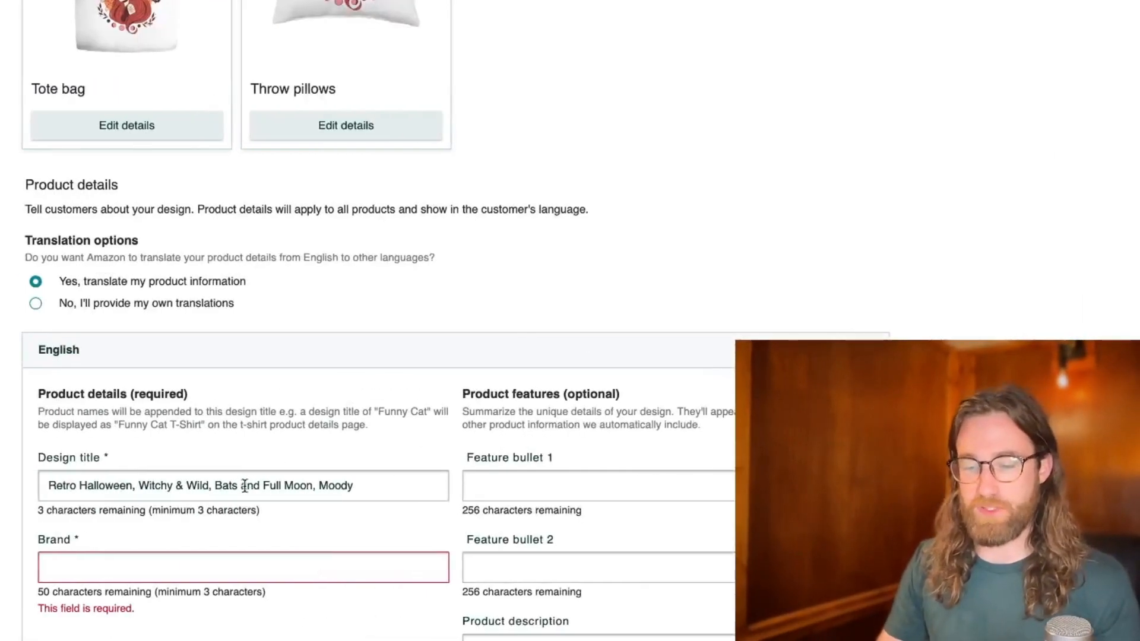
Copy the design title from the Merch listing into the ChatGPT prompt as the design and generate the description.
triple_click(244, 487)
right_click(245, 488)
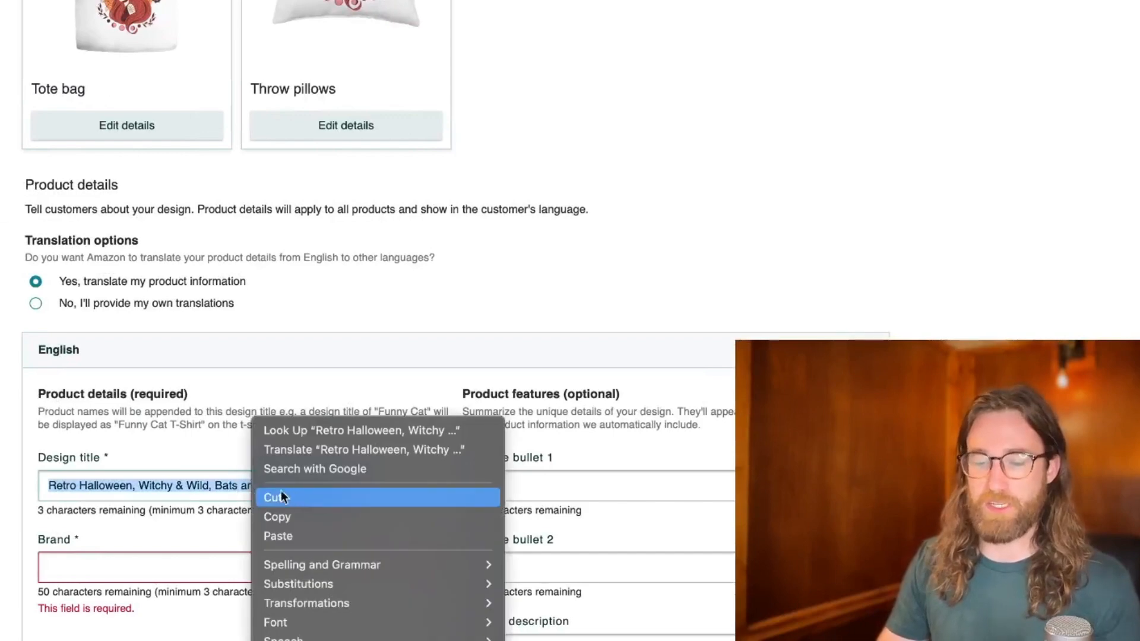
left_click(290, 511)
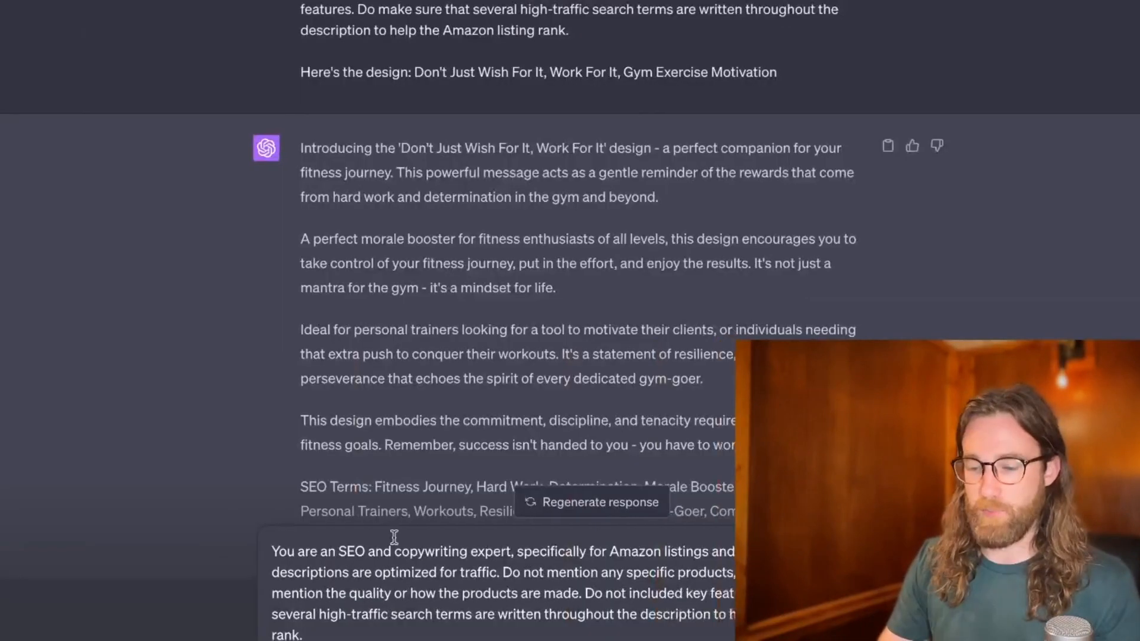
right_click(412, 537)
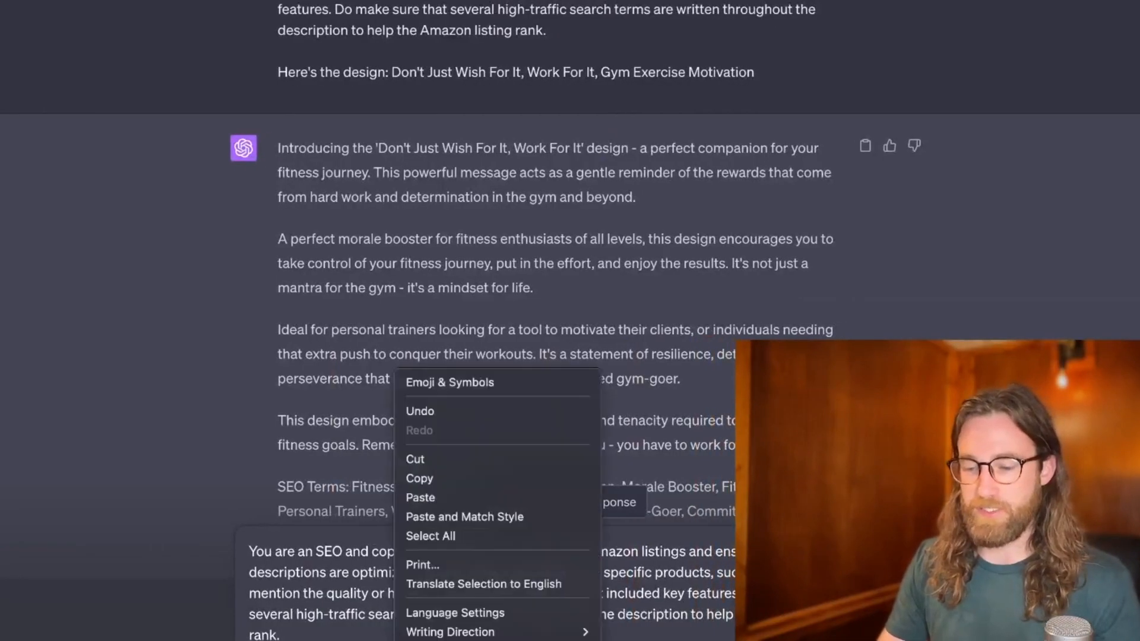
left_click(445, 514)
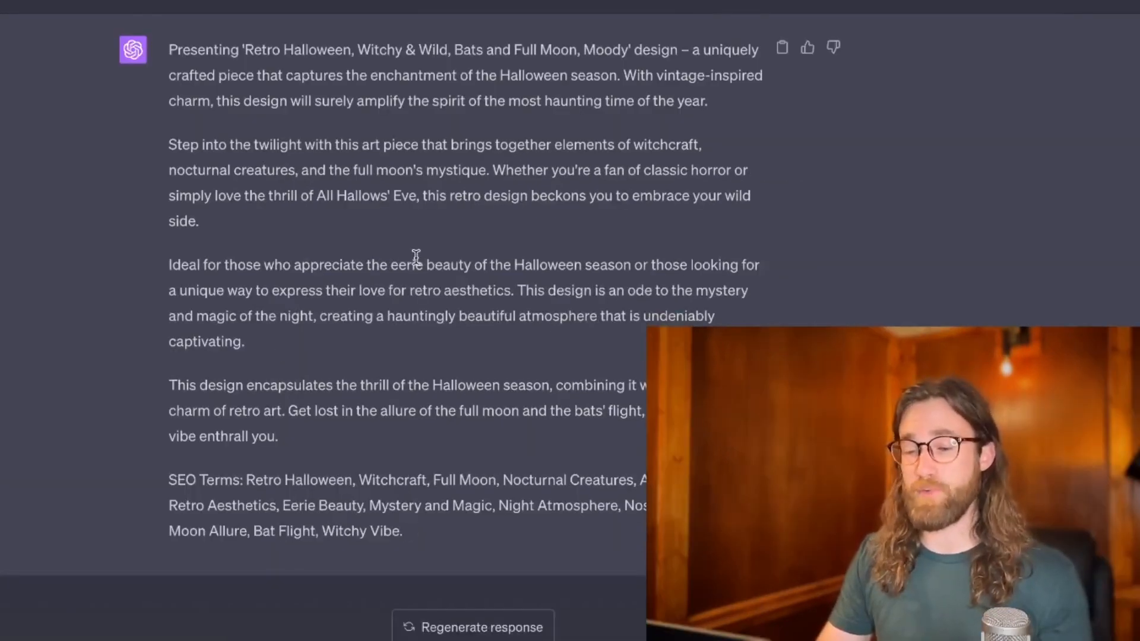
Copy the four generated description paragraphs, without the SEO terms, into the Merch listing's product description.
left_click_drag(282, 442, 165, 52)
right_click(217, 53)
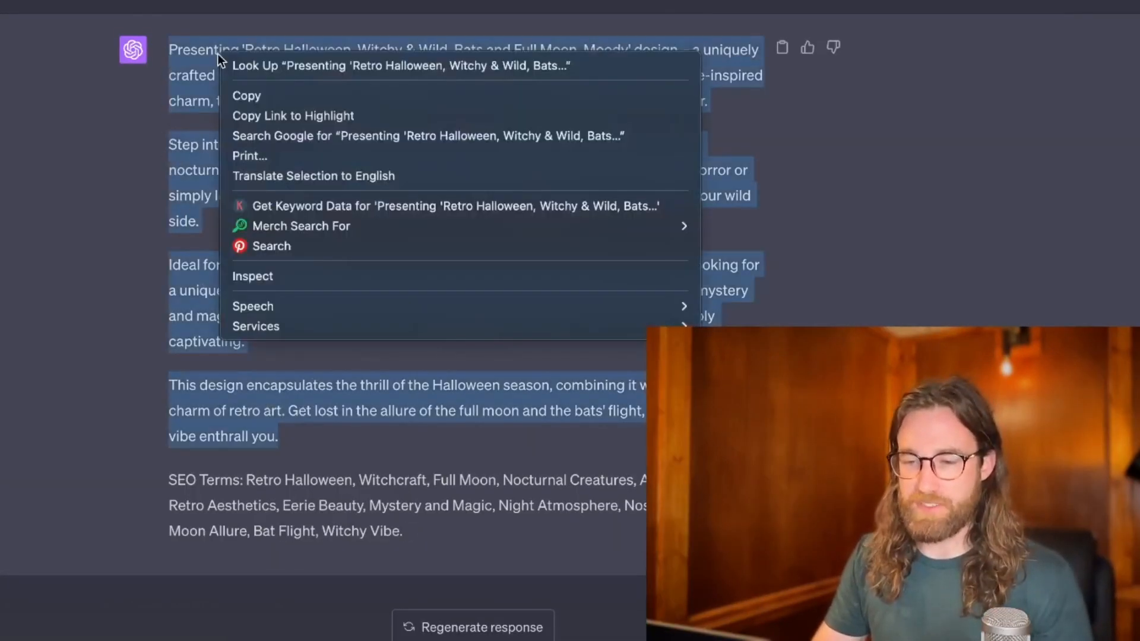
left_click(243, 95)
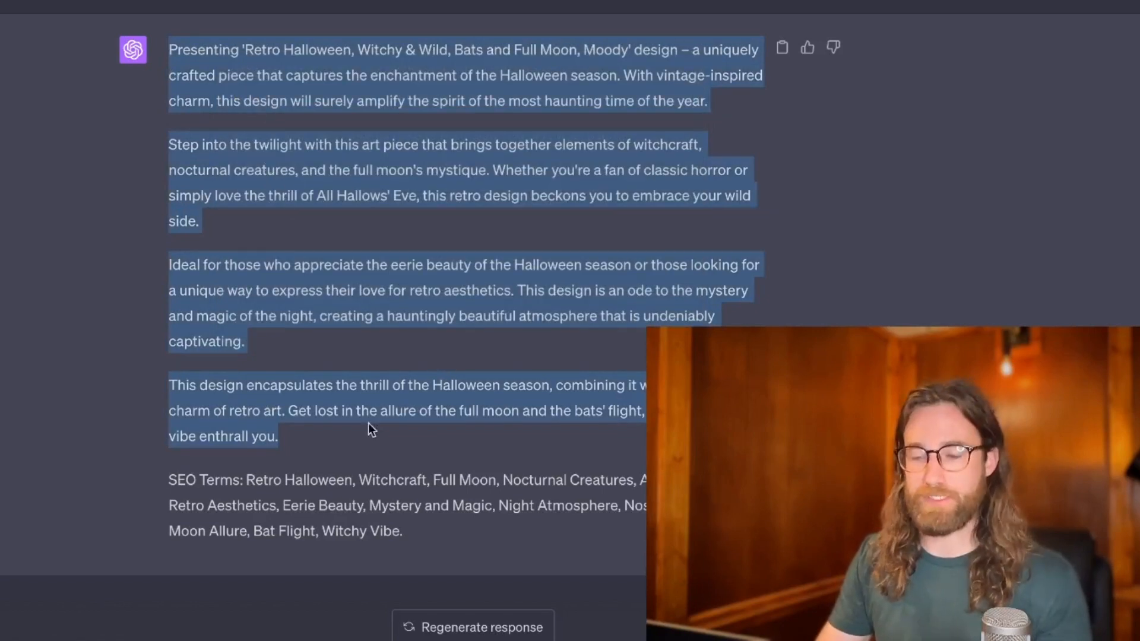
triple_click(287, 510)
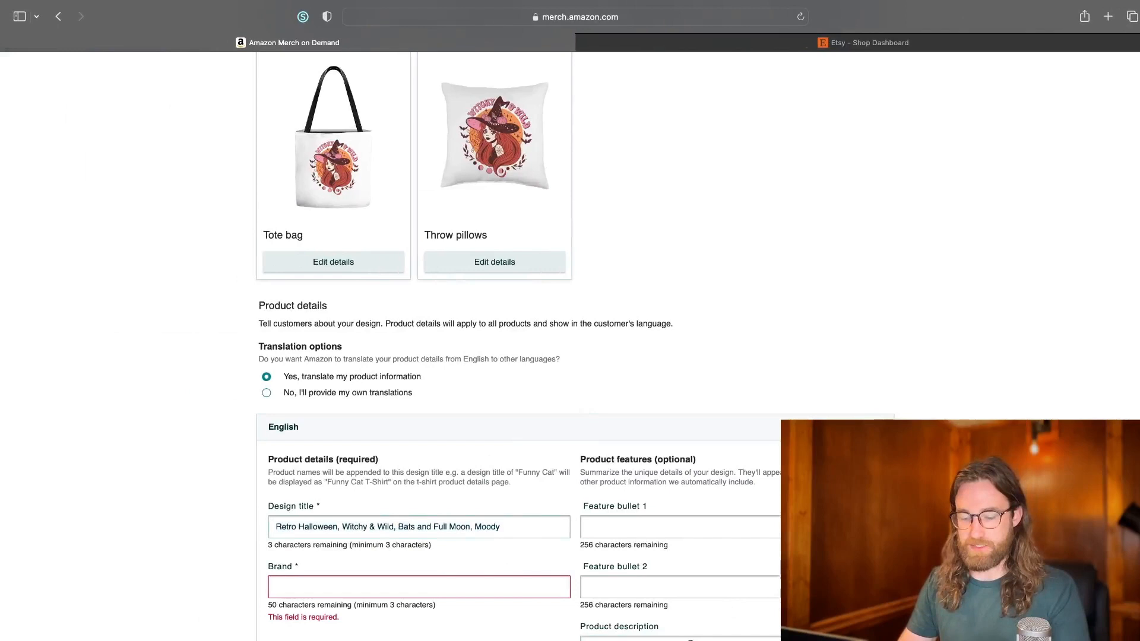
key("super+v")
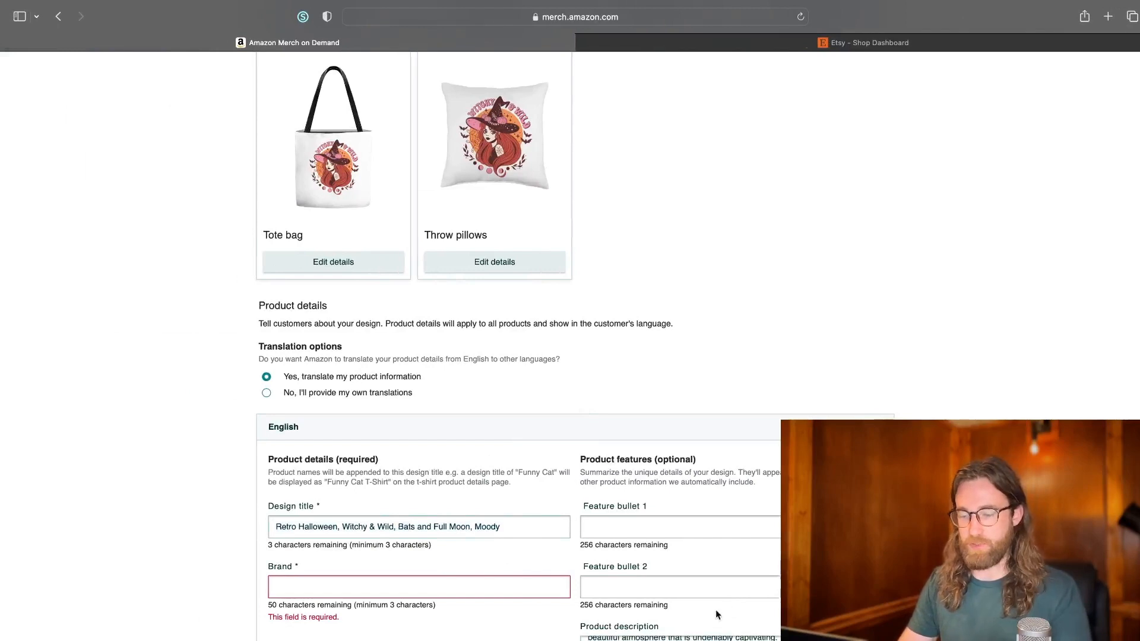
Remove the blank lines between the product description's paragraphs so the text runs as one block.
scroll(717, 614, "down", 2)
left_click(586, 565)
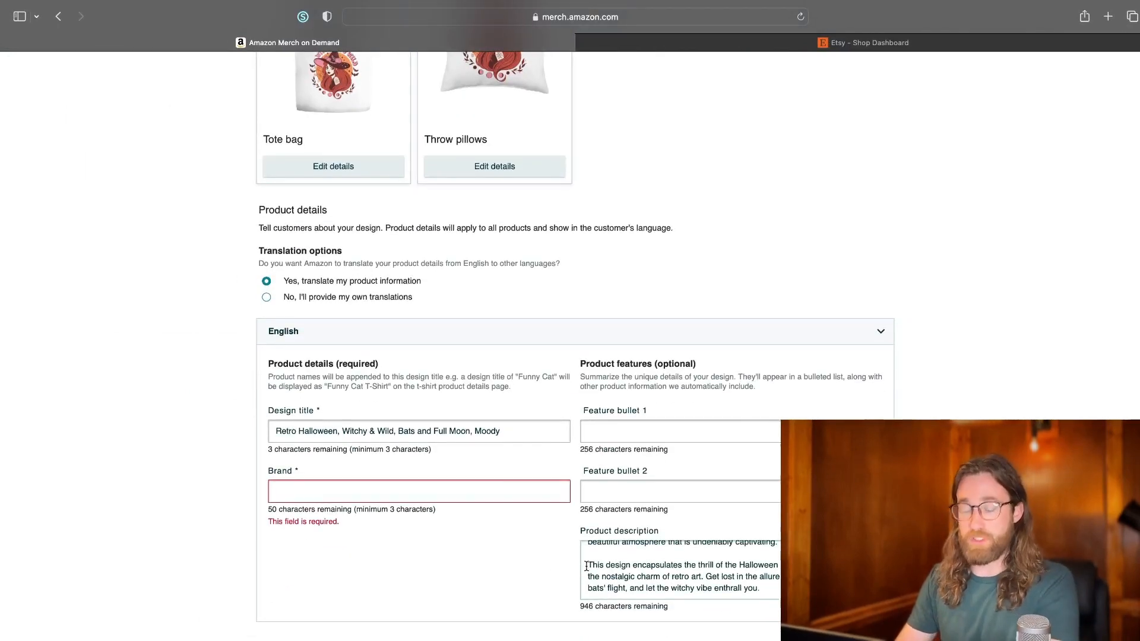
key("BackSpace")
key("BackSpace")
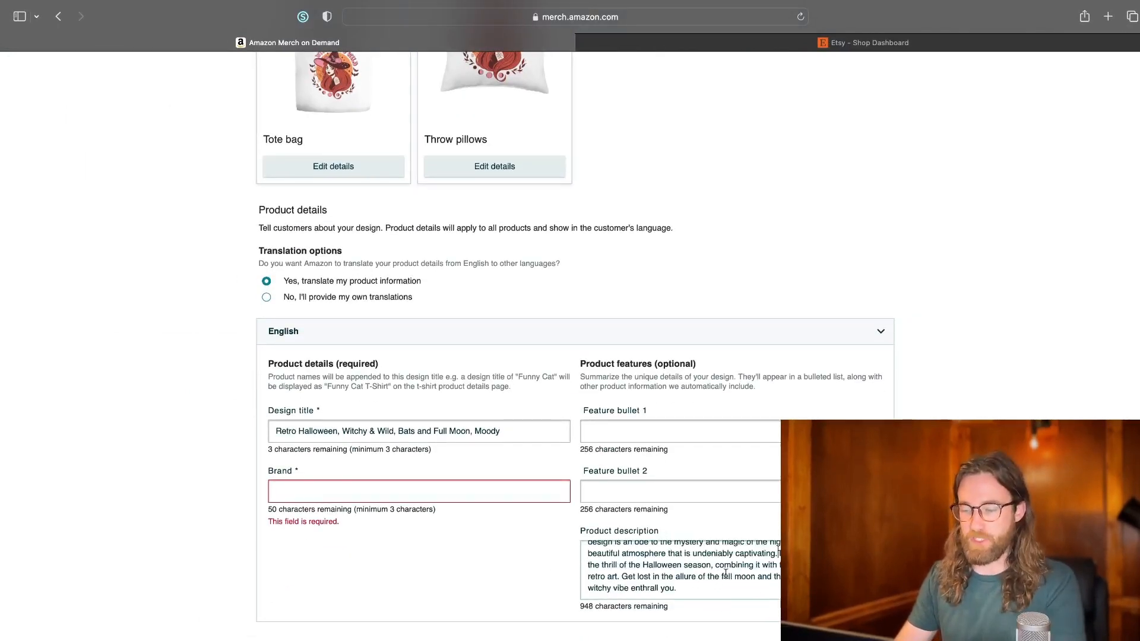
scroll(725, 573, "up", 2)
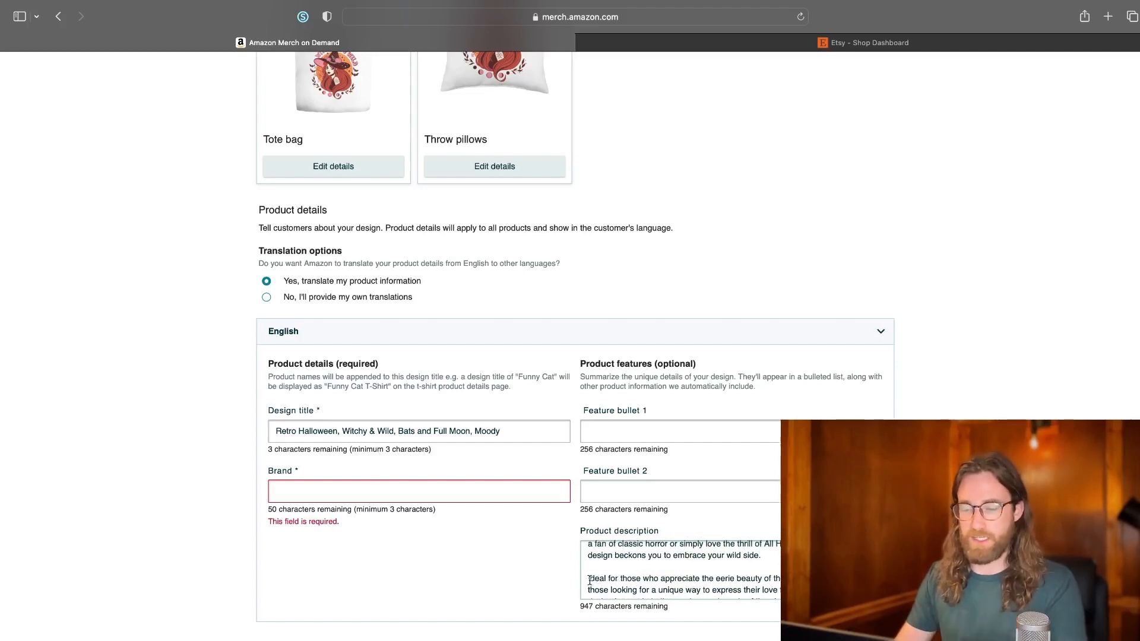
key("BackSpace")
key("BackSpace")
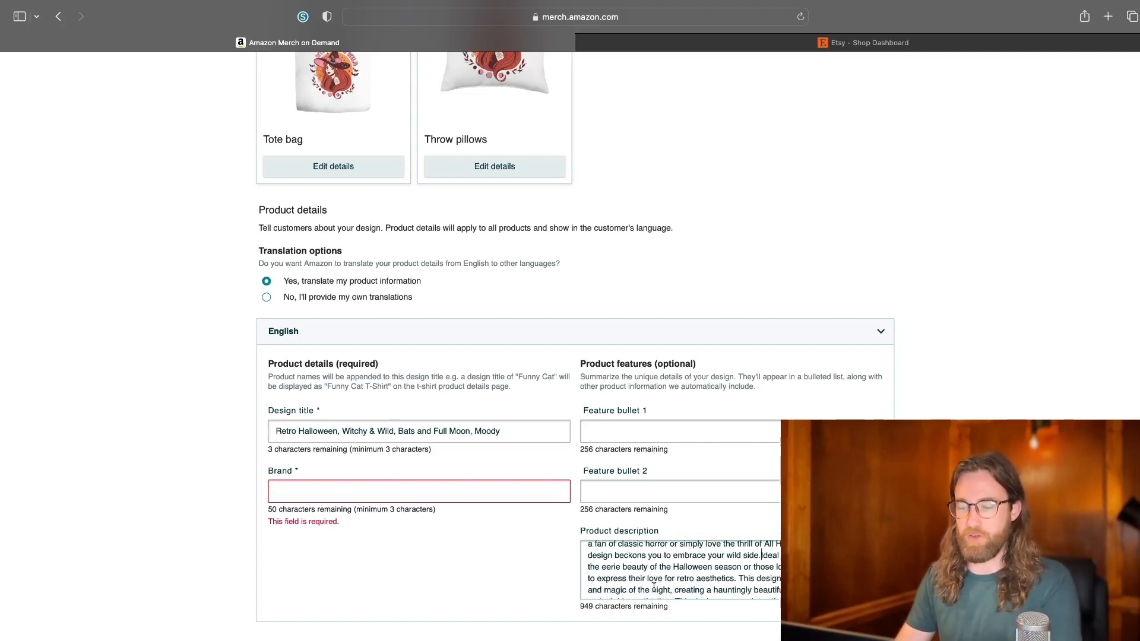
scroll(682, 570, "up", 3)
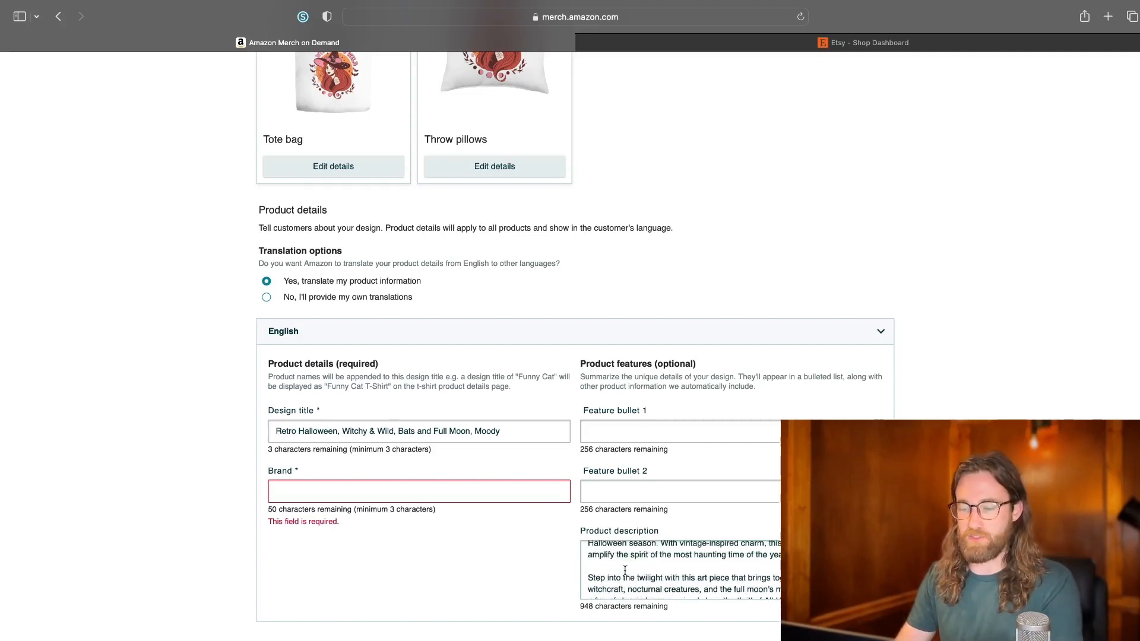
key("BackSpace")
key("BackSpace")
scroll(586, 576, "up", 1)
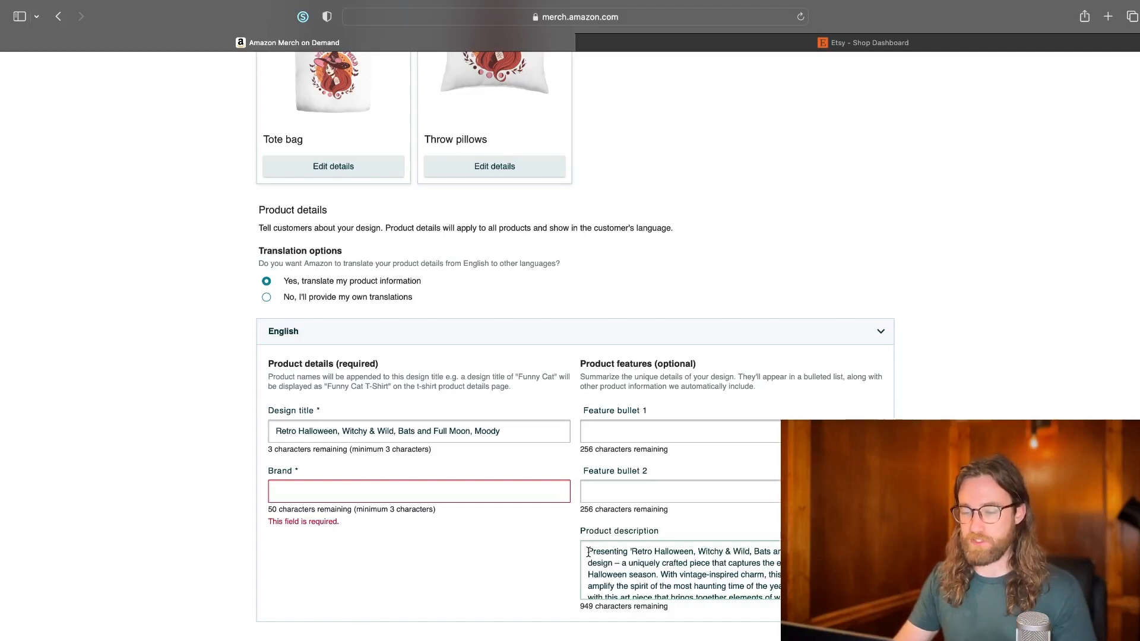
Copy the description's opening "Presenting 'Retro Halloween..." paragraph into feature bullet 1 and trim words to fit 256 characters.
left_click_drag(588, 551, 783, 588)
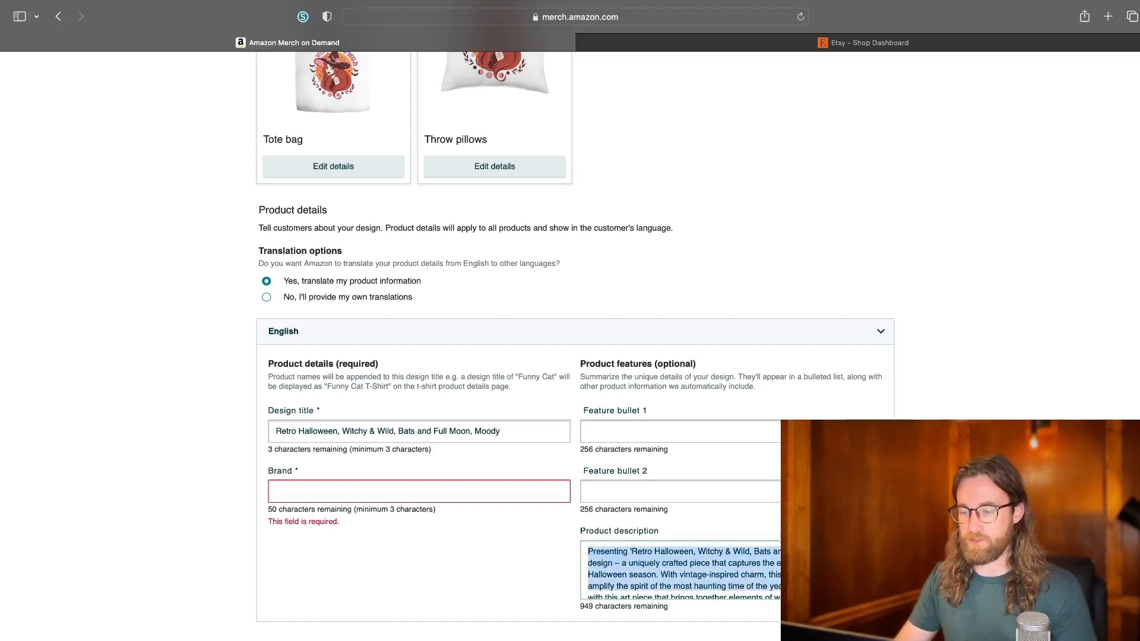
key("super+c")
left_click(658, 431)
key("super+v")
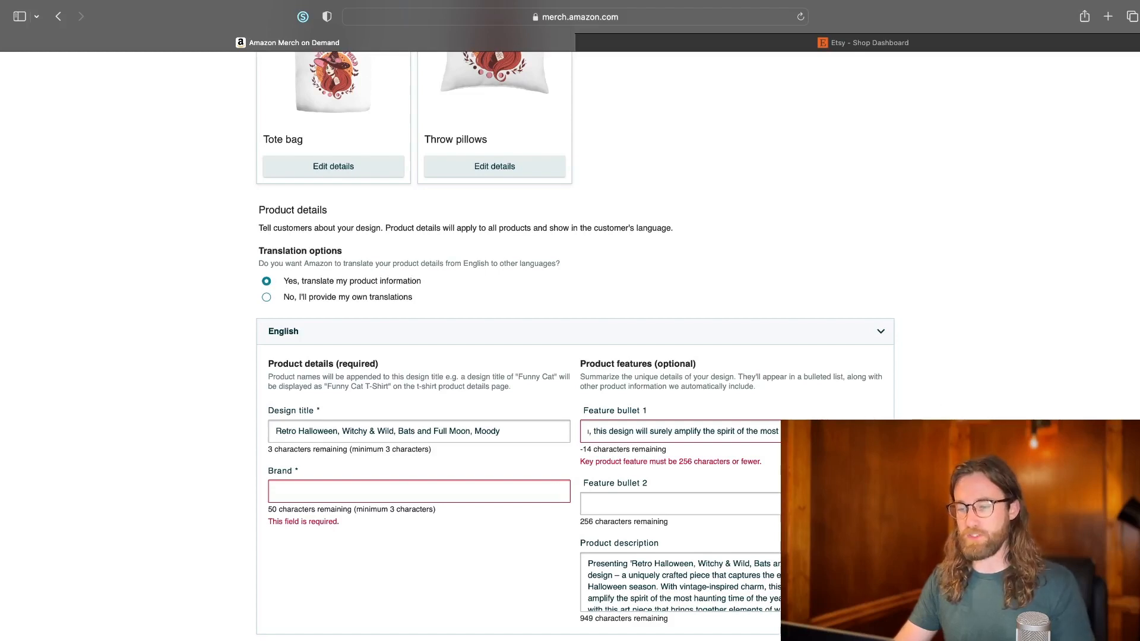
double_click(657, 430)
key("BackSpace")
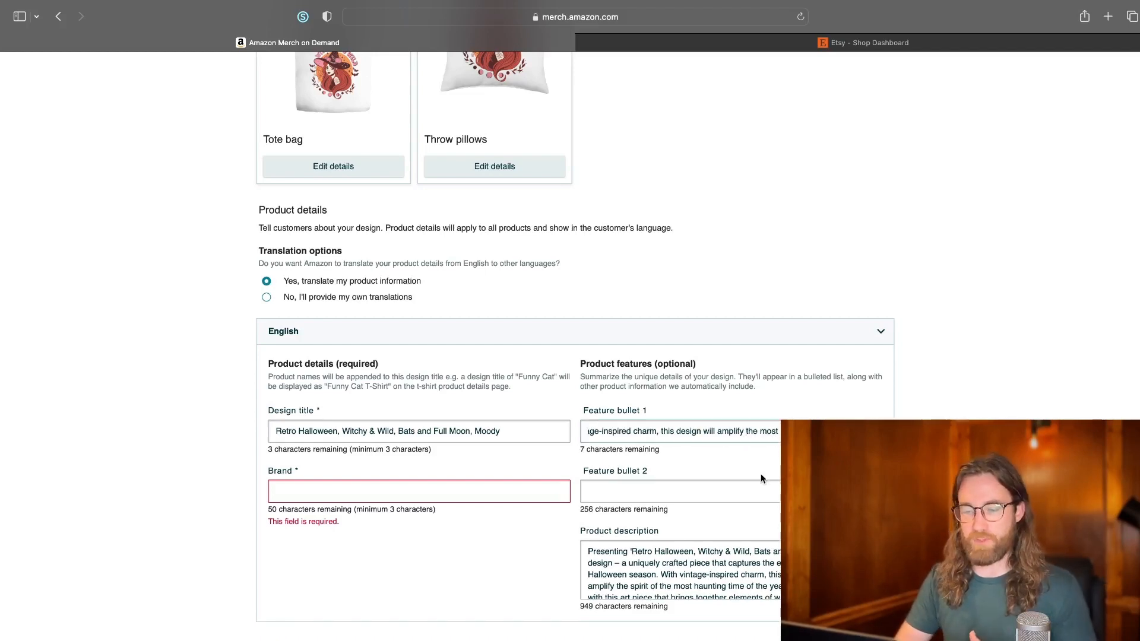
Copy the description passage beginning "Step into the twilight with this art piece" into feature bullet 2.
scroll(727, 546, "down", 3)
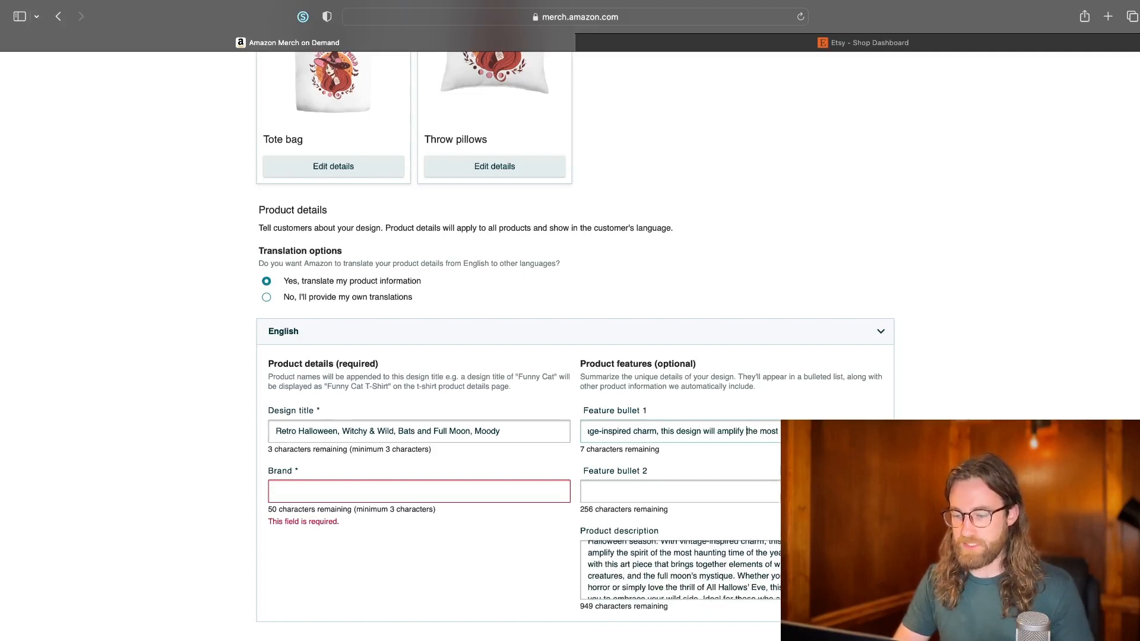
left_click_drag(790, 553, 825, 575)
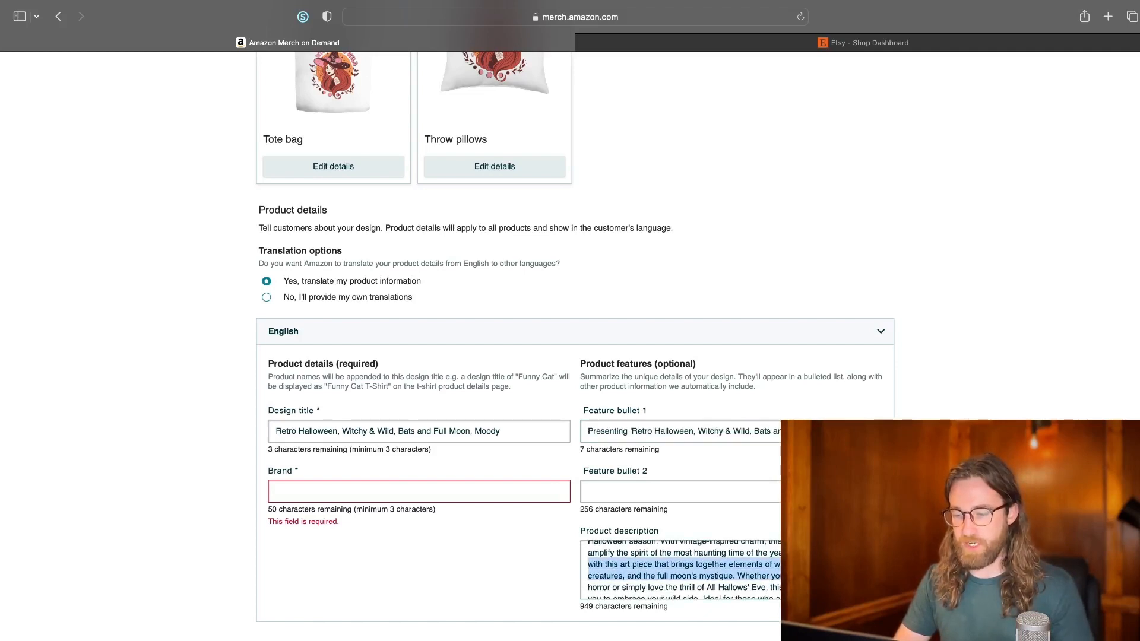
left_click_drag(825, 576, 825, 587)
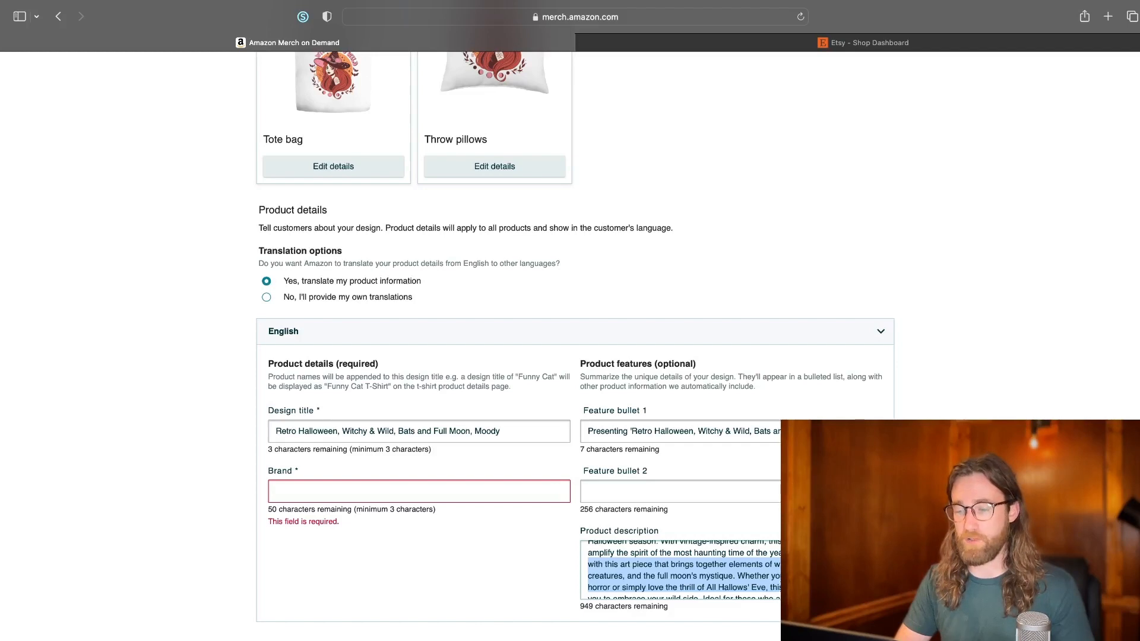
left_click_drag(843, 588, 701, 581)
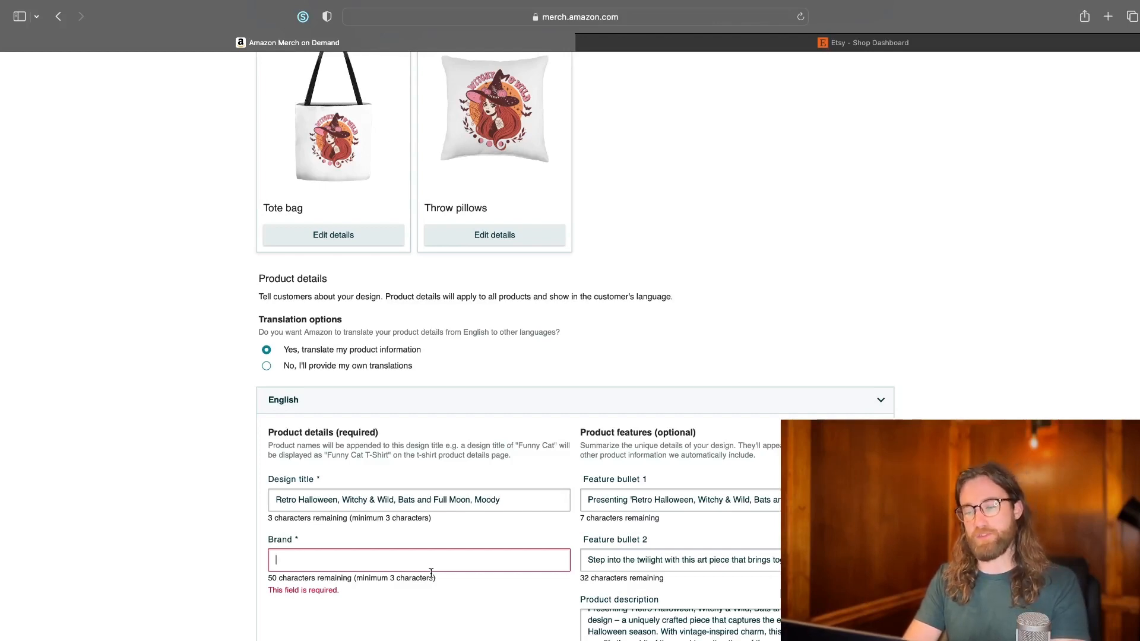
Set the listing's brand to "Witchcraft, Cute Vintage Halloween Witchy and Wild".
type("Witchcraf")
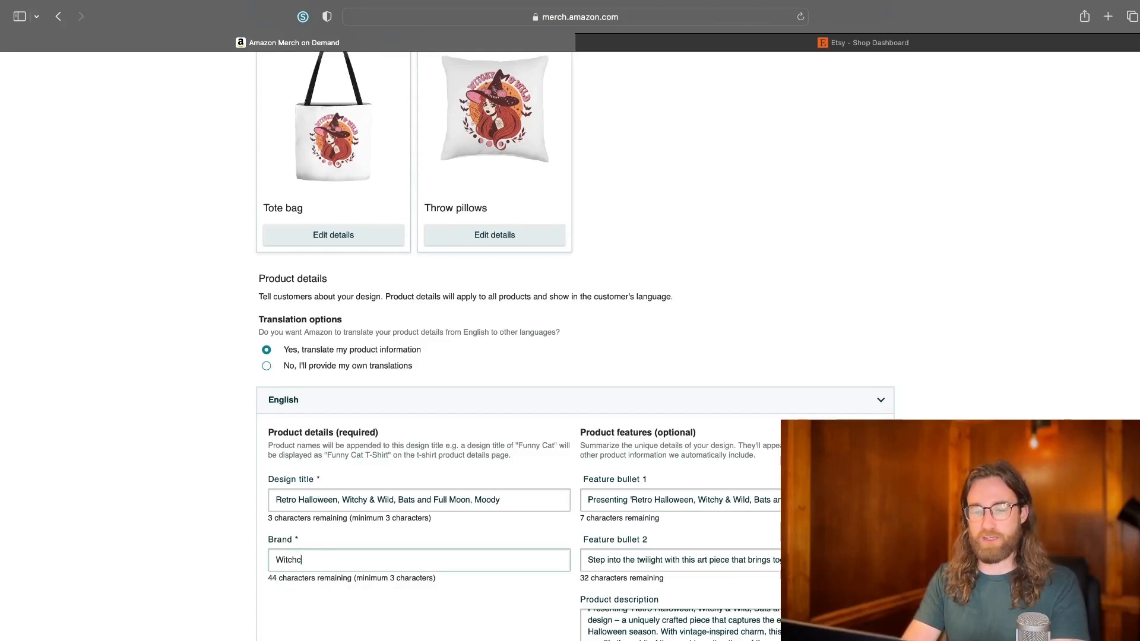
type("t, Cute Vintag")
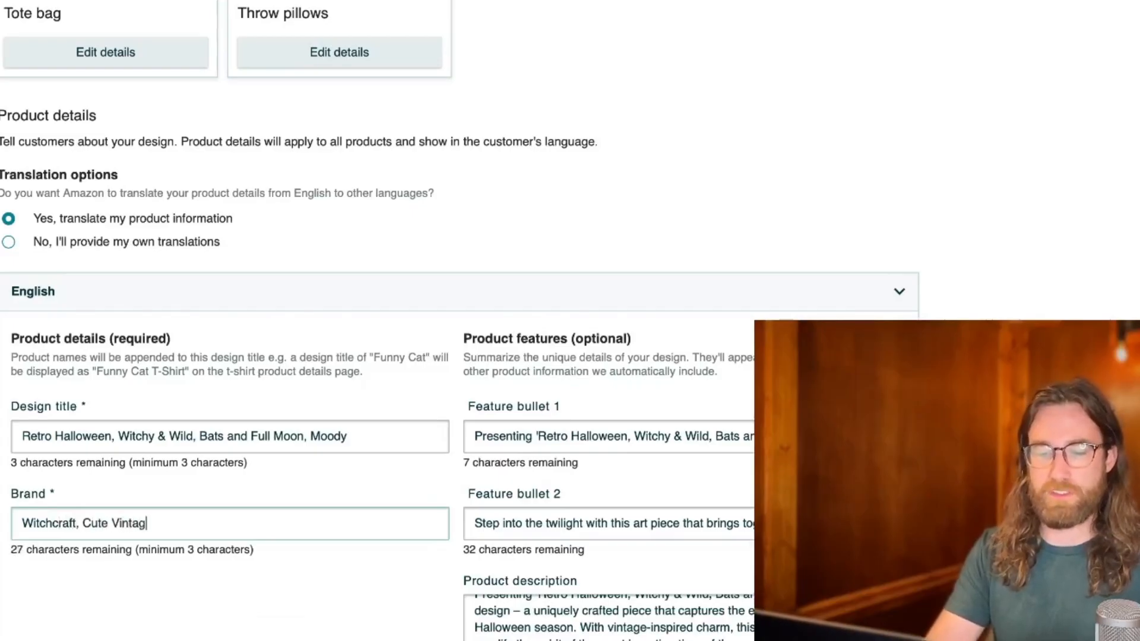
type("e Halloween W")
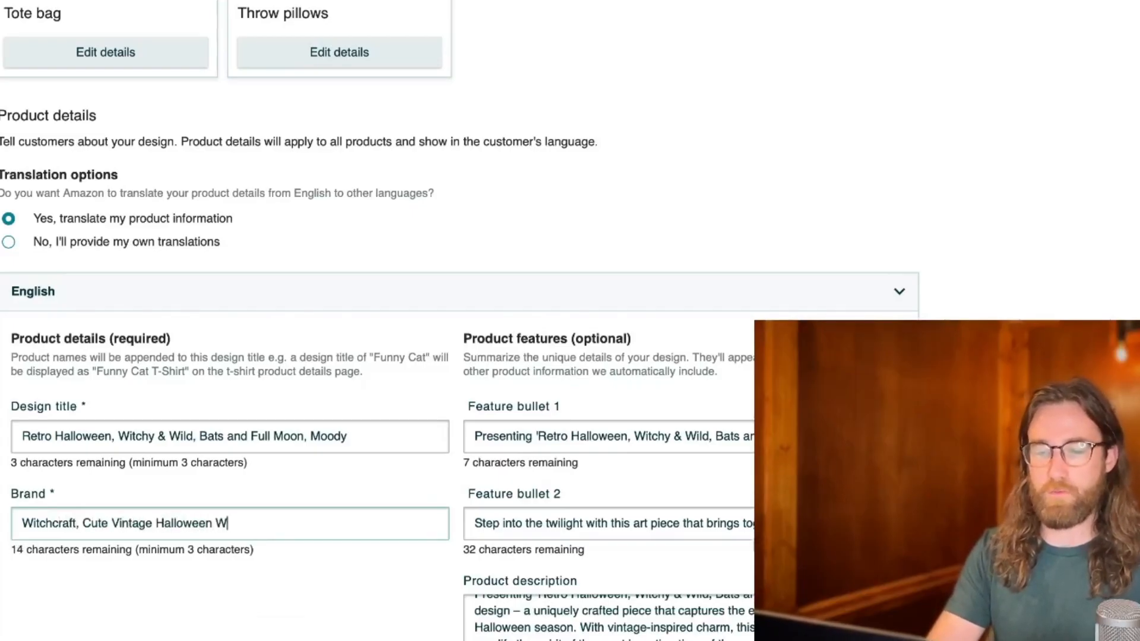
type("itchy and Wild")
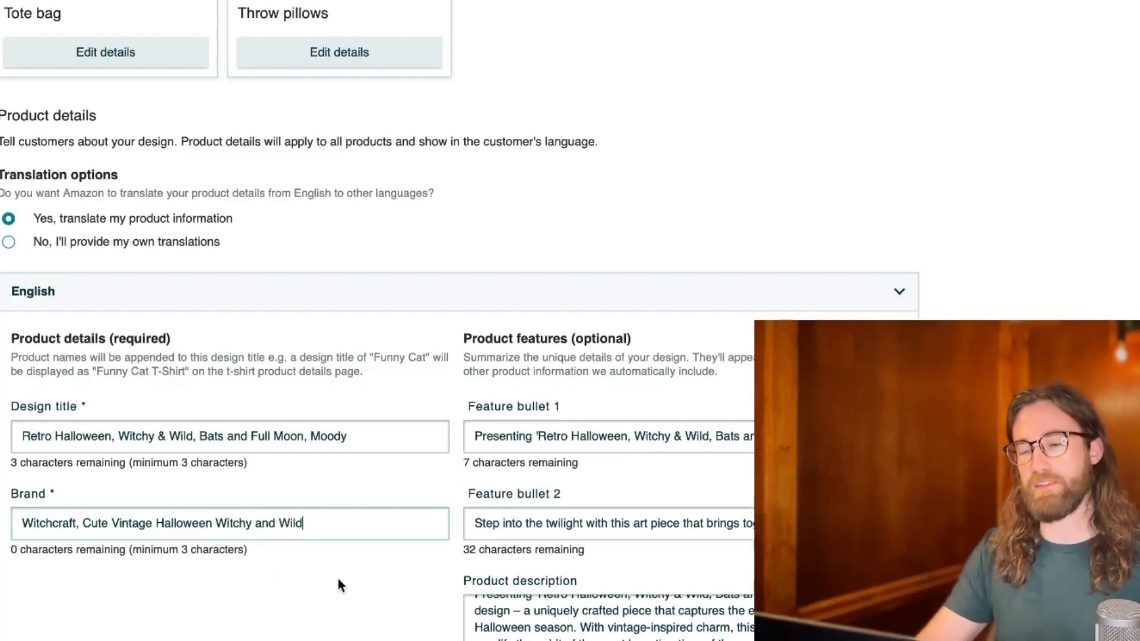
left_click_drag(361, 437, 21, 438)
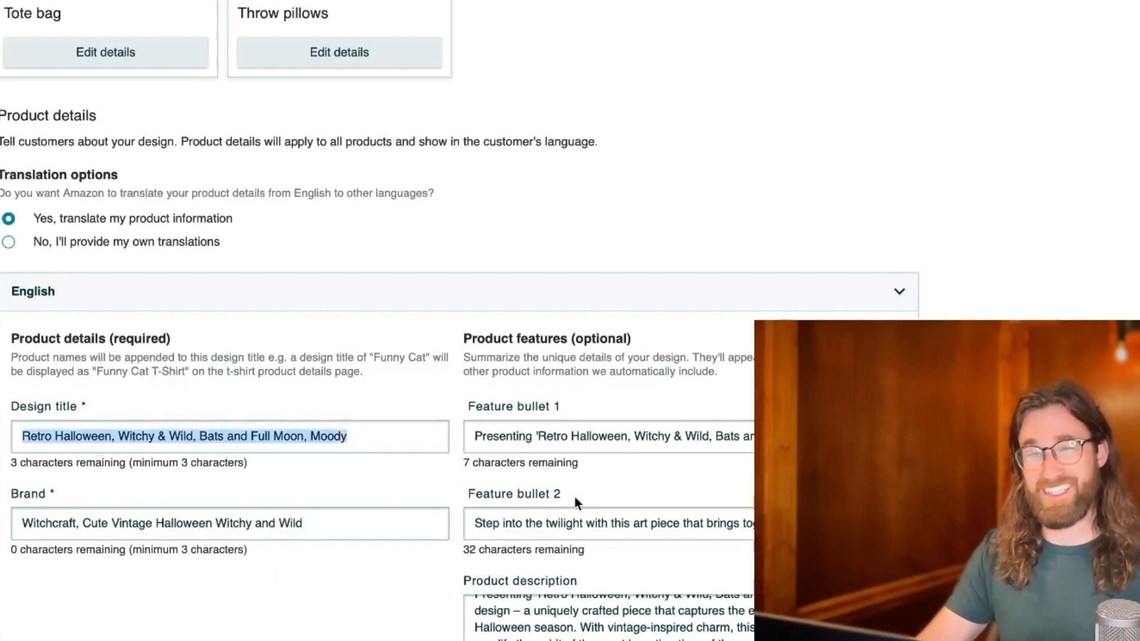
left_click_drag(472, 531, 613, 575)
left_click(614, 574)
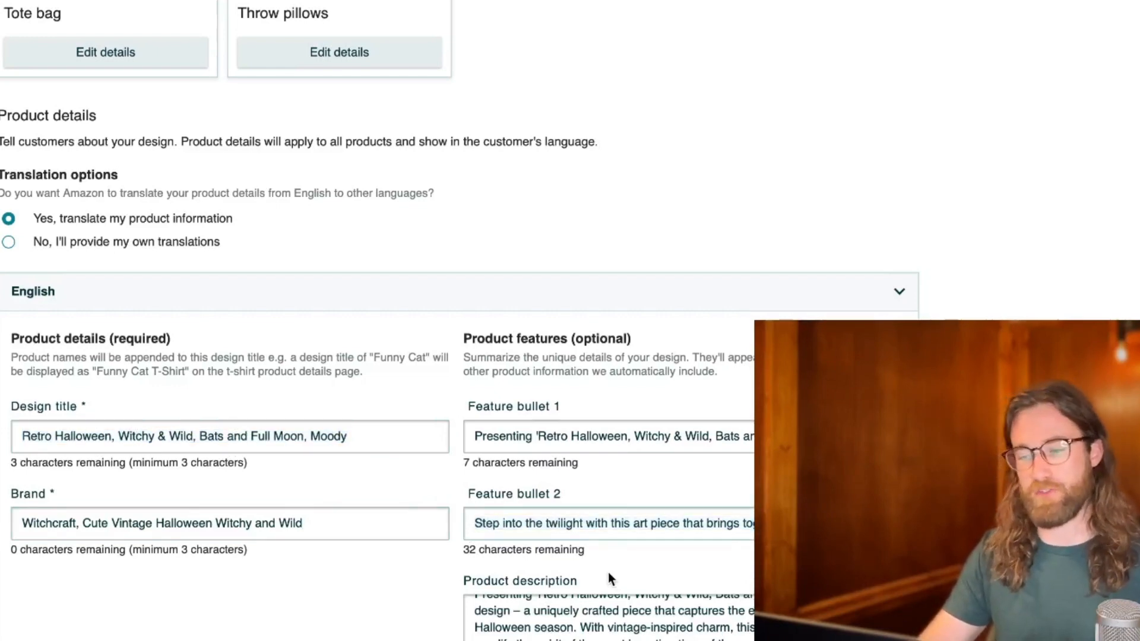
scroll(607, 571, "up", 5)
scroll(607, 572, "down", 5)
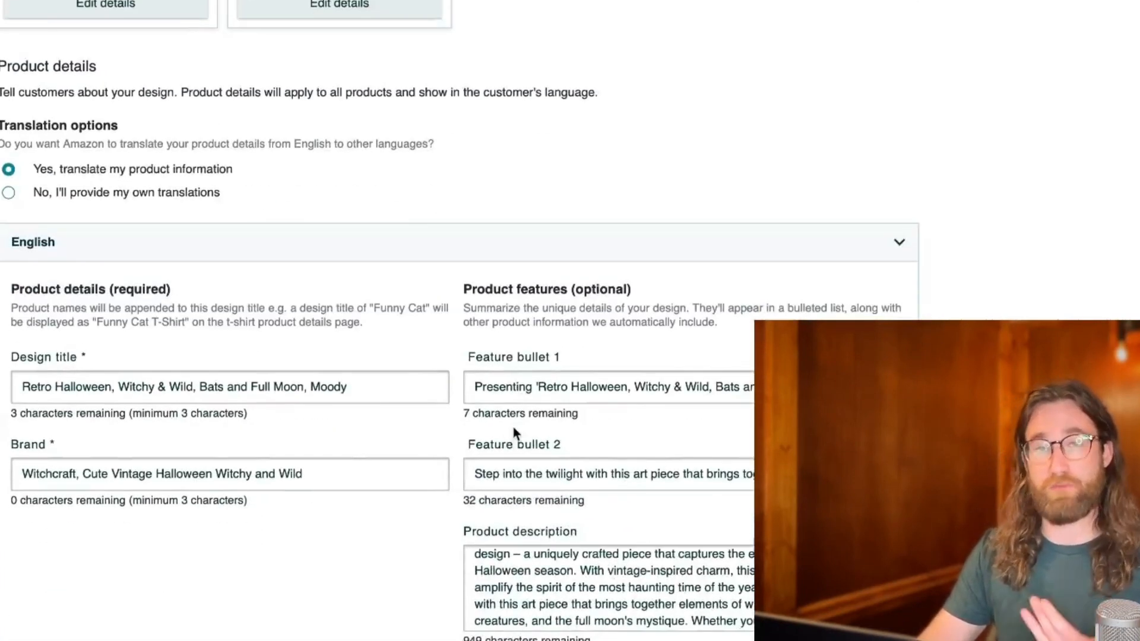
Open the throw pillow's details, scale its design to 49% and adjust its position inside the print area.
scroll(528, 297, "up", 4)
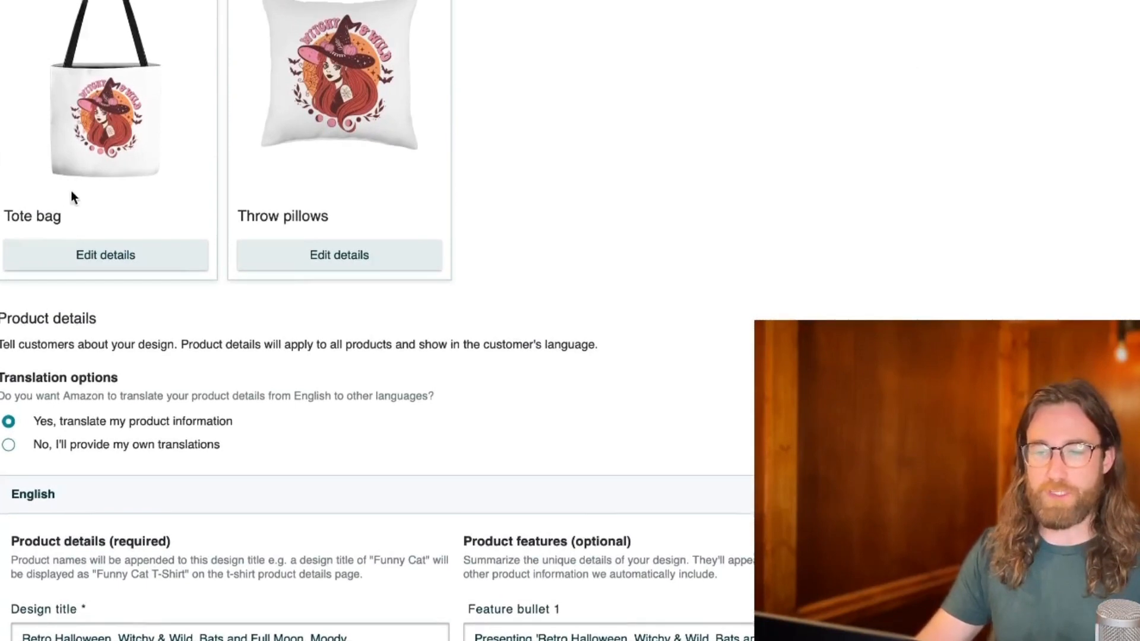
left_click(328, 279)
scroll(405, 349, "down", 2)
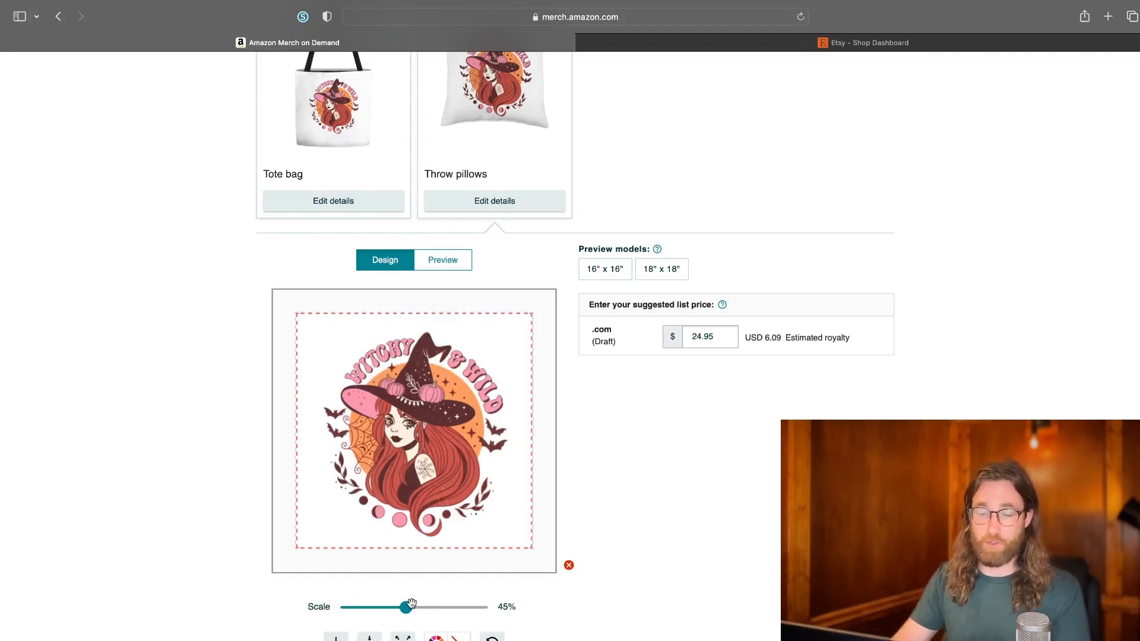
left_click_drag(414, 608, 416, 607)
left_click_drag(395, 456, 388, 457)
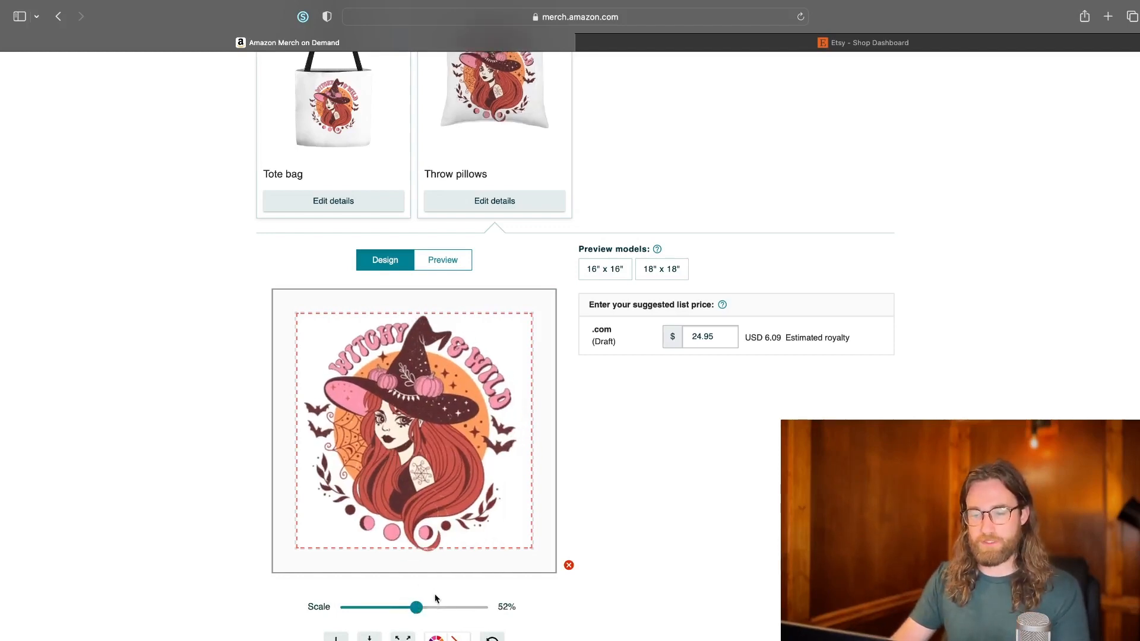
left_click_drag(415, 608, 409, 607)
scroll(447, 484, "up", 3)
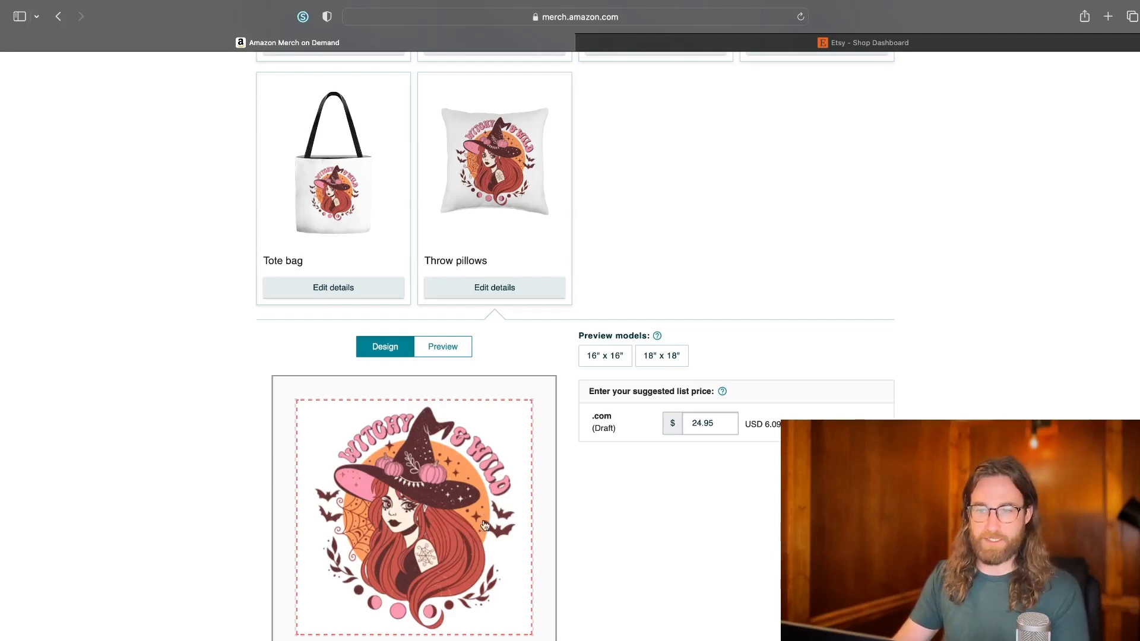
Give the throw pillow a pale pink background, F7E9F0.
scroll(498, 367, "down", 1)
scroll(497, 367, "down", 2)
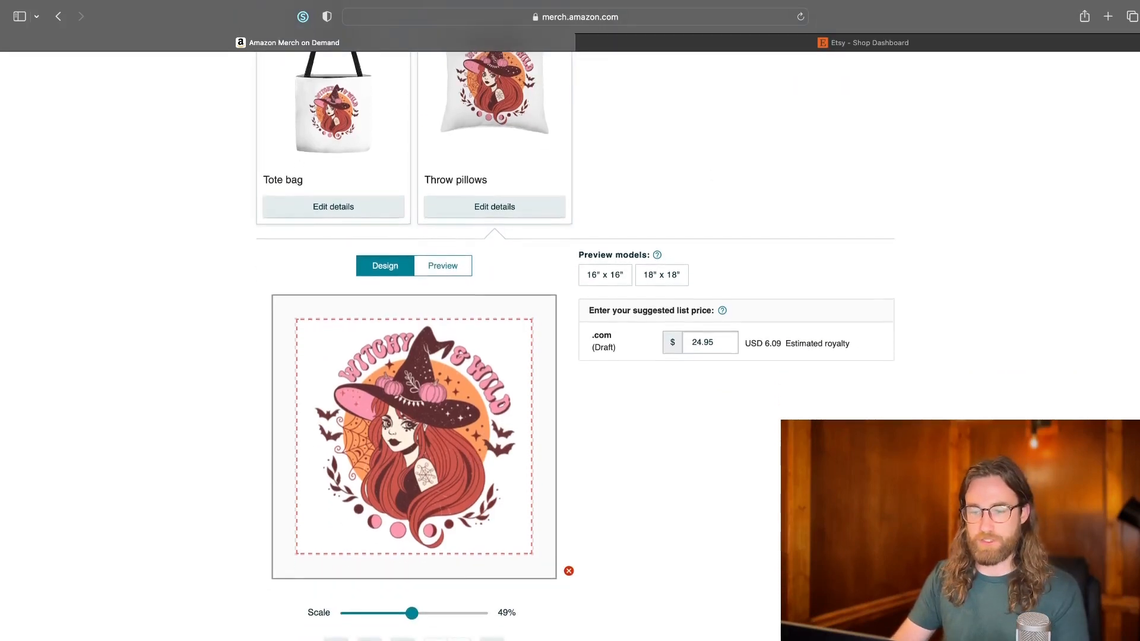
left_click(436, 639)
left_click(399, 618)
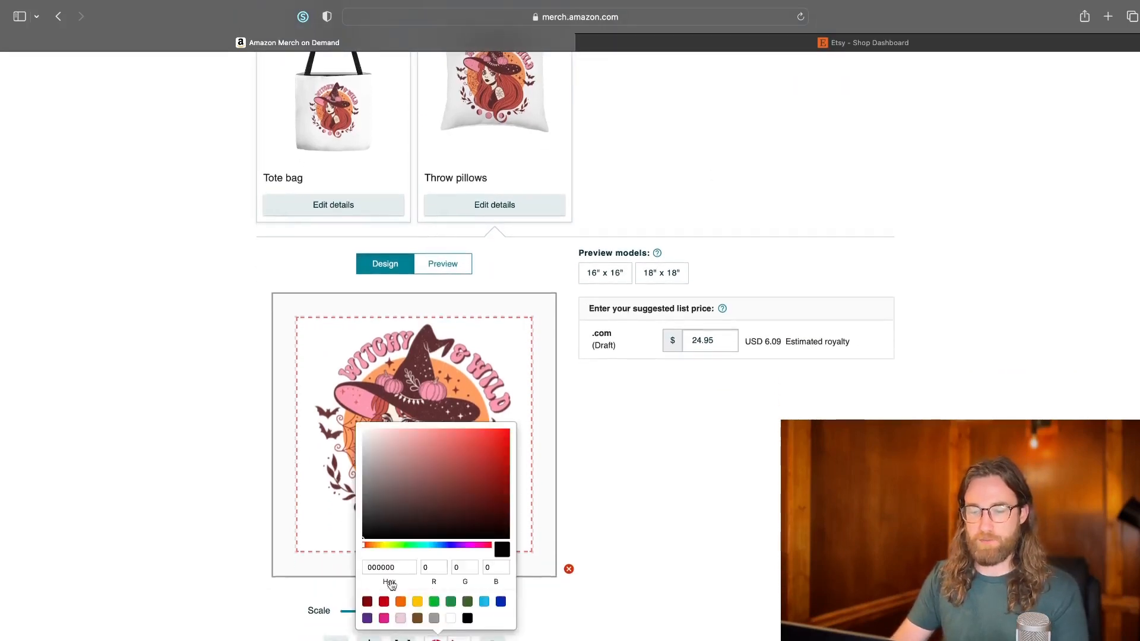
left_click(372, 432)
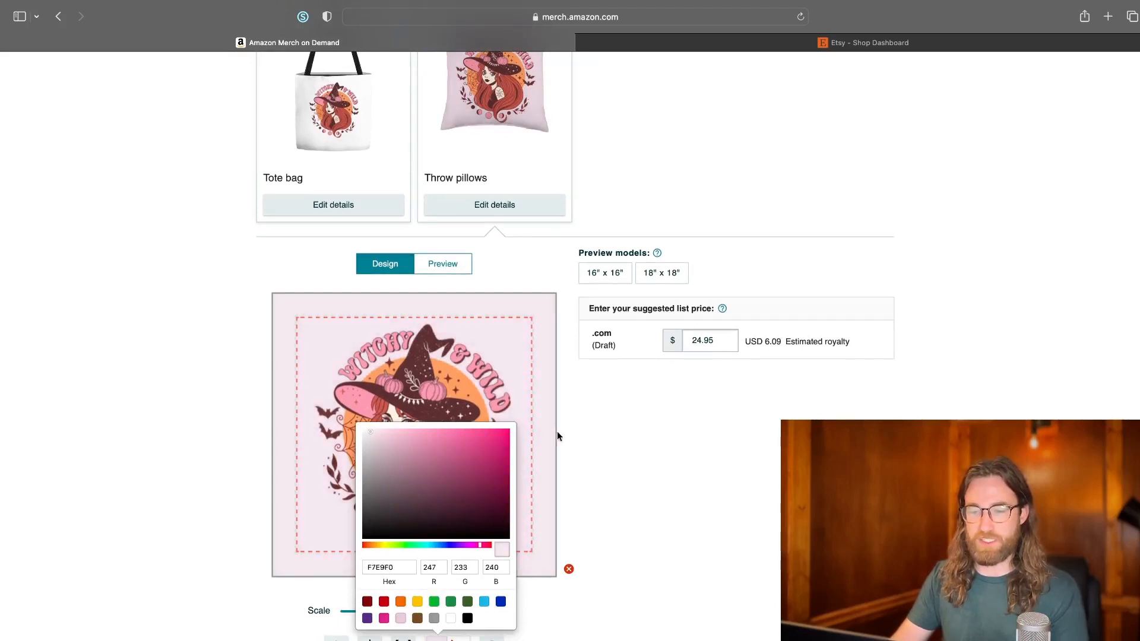
left_click(618, 428)
scroll(618, 429, "up", 3)
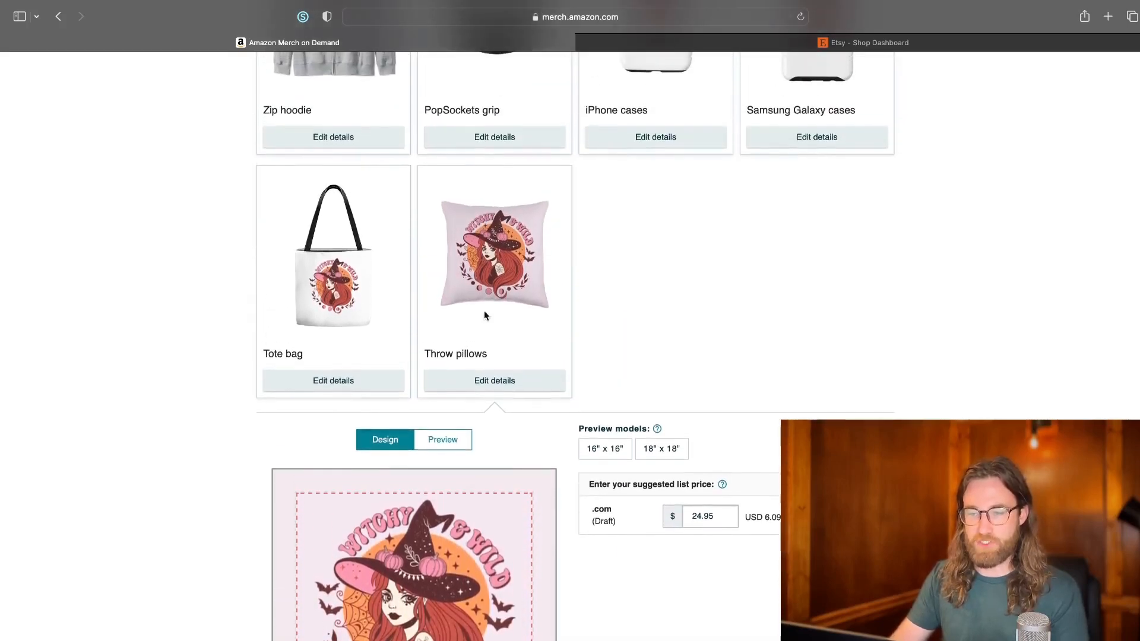
scroll(497, 424, "down", 2)
scroll(498, 424, "down", 3)
left_click(435, 561)
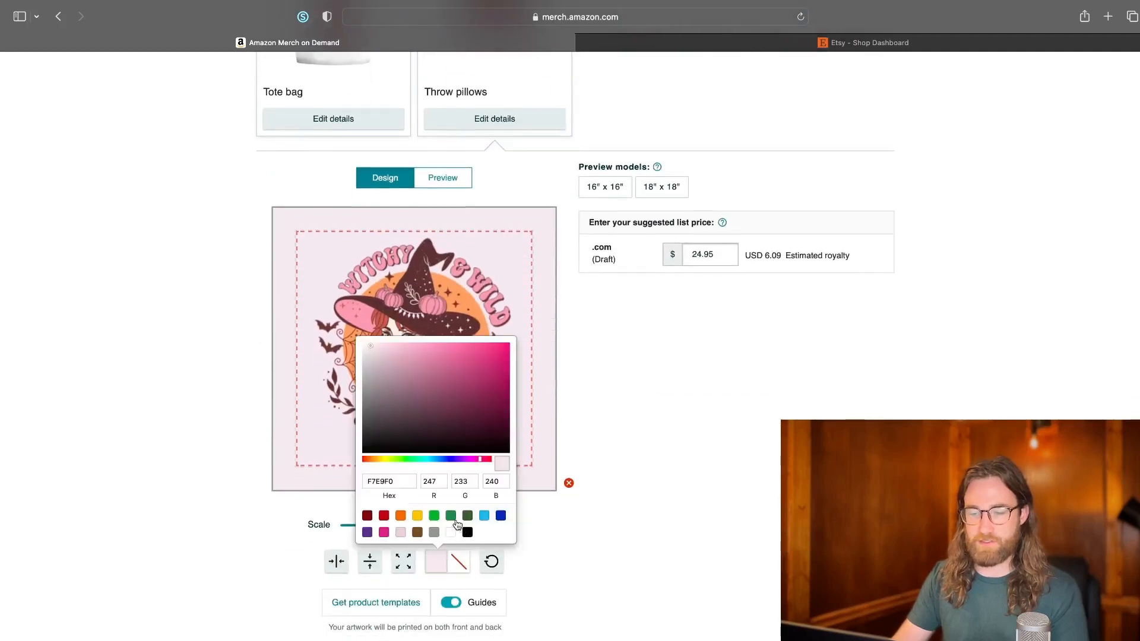
left_click(704, 471)
Open the tote bag's details and enlarge its design to 58%.
scroll(704, 470, "up", 6)
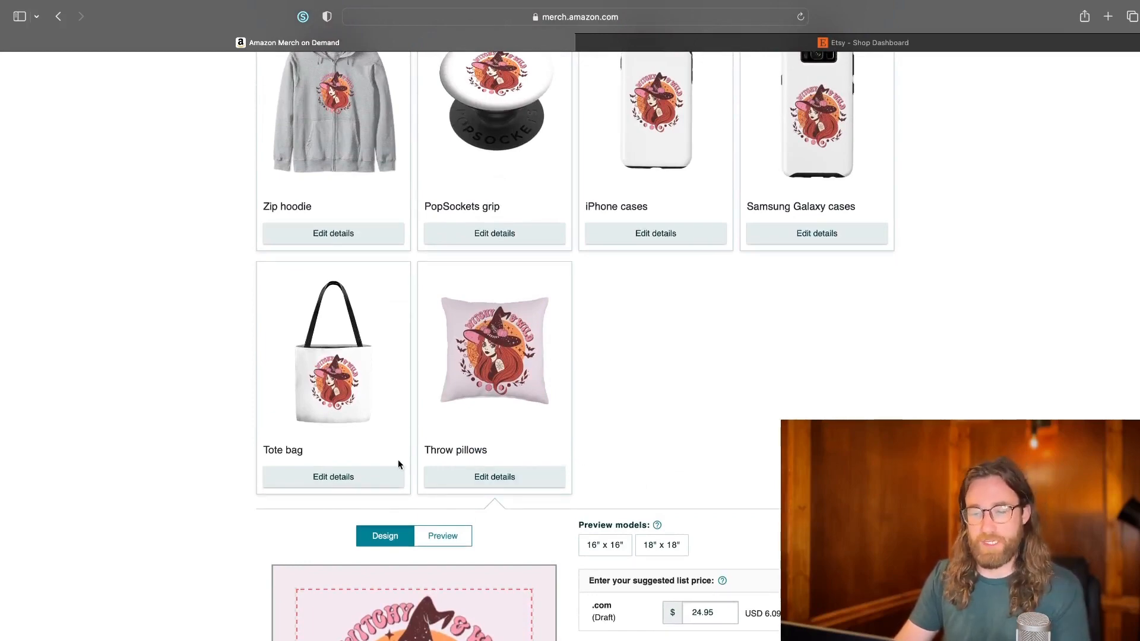
left_click(385, 476)
scroll(580, 490, "down", 3)
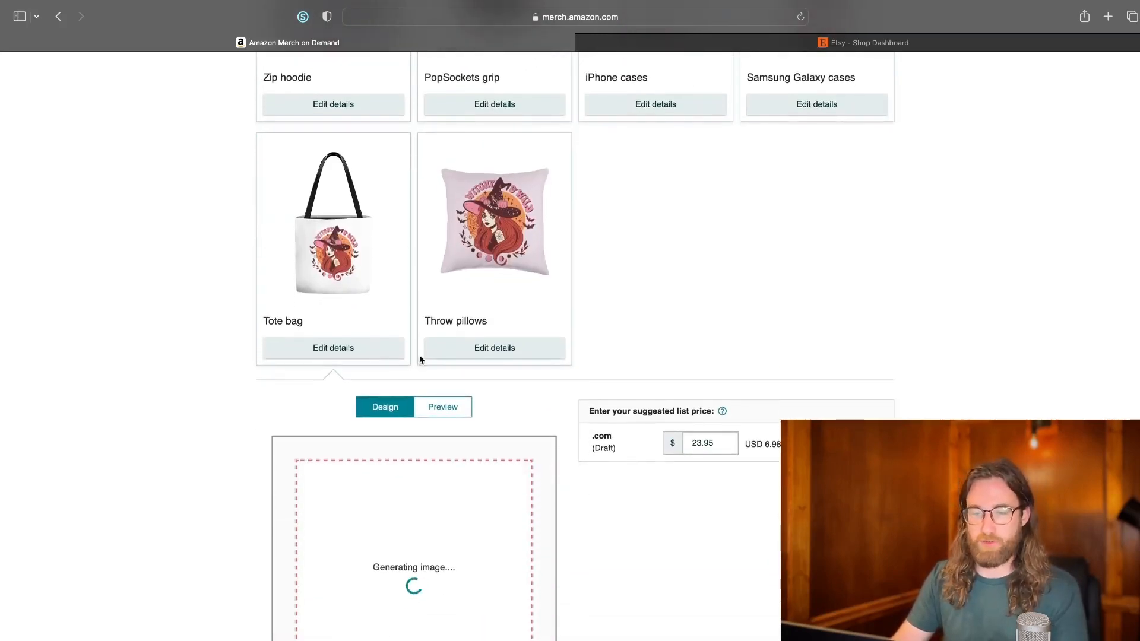
scroll(419, 355, "up", 8)
scroll(418, 355, "down", 20)
scroll(418, 355, "up", 10)
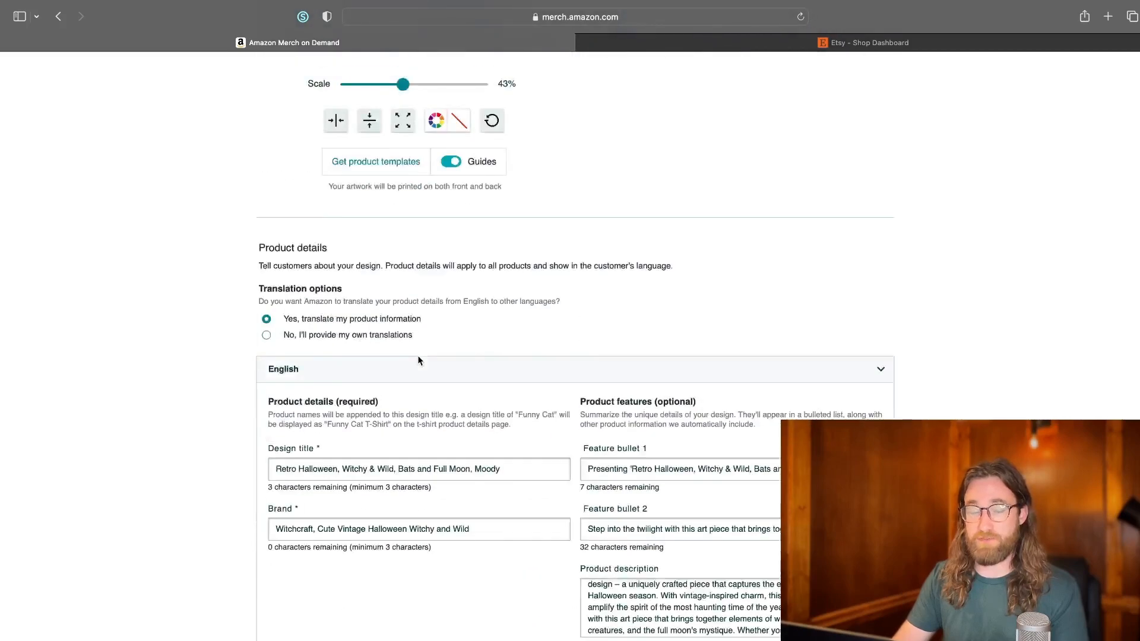
left_click_drag(414, 438, 425, 438)
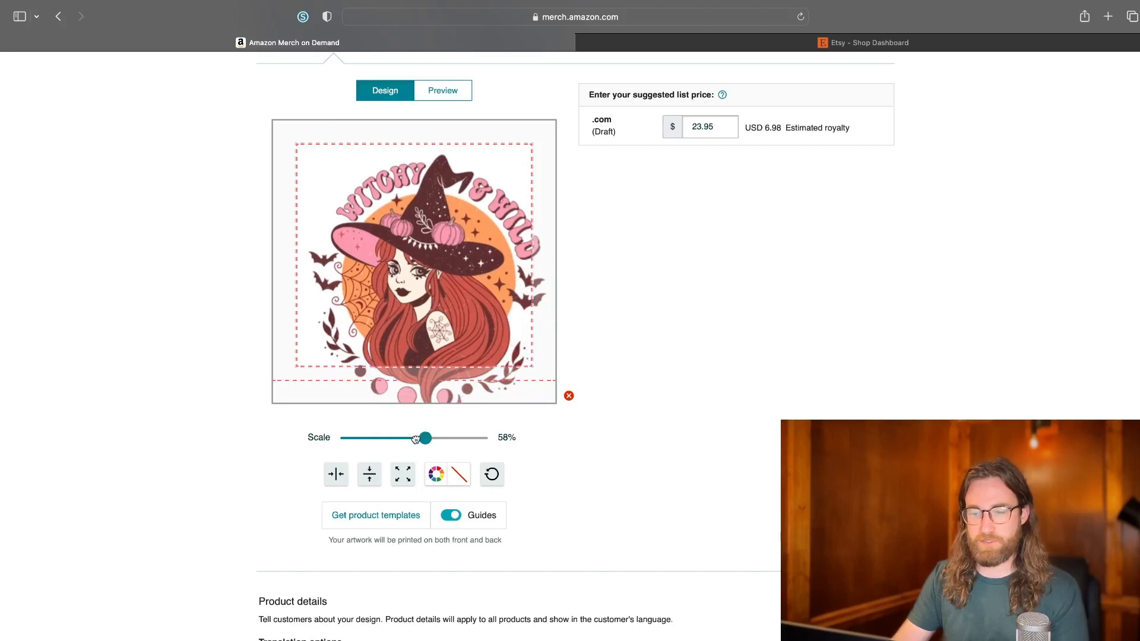
Open the PopSockets grip's details, scale its design to 8% and center it inside the circular guide.
scroll(415, 438, "up", 10)
left_click(511, 564)
scroll(526, 433, "down", 5)
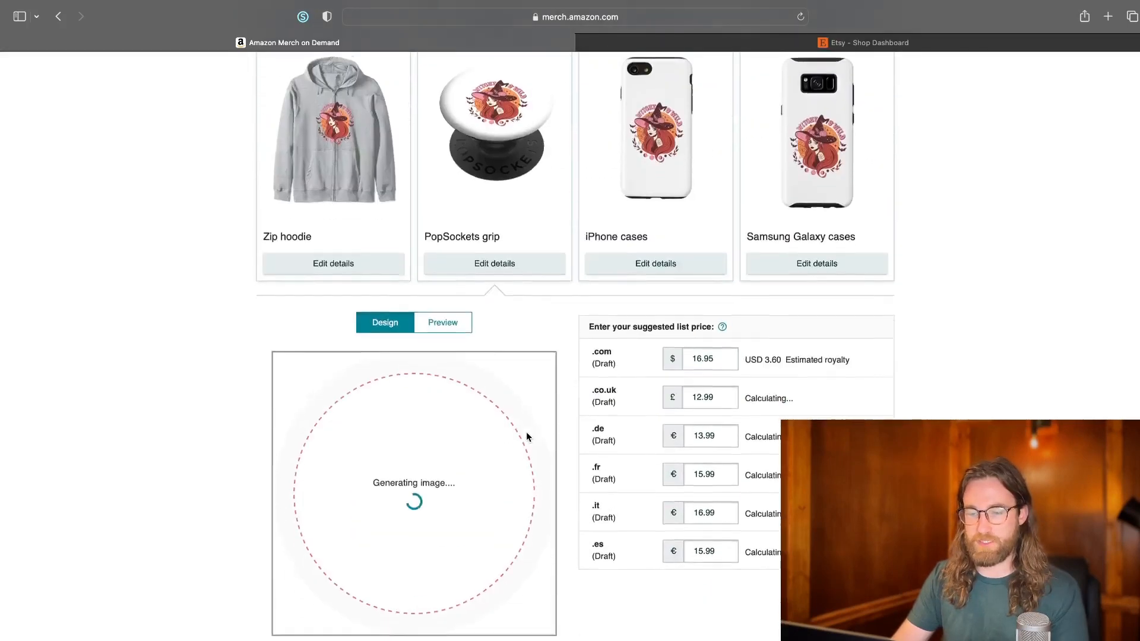
scroll(526, 437, "down", 5)
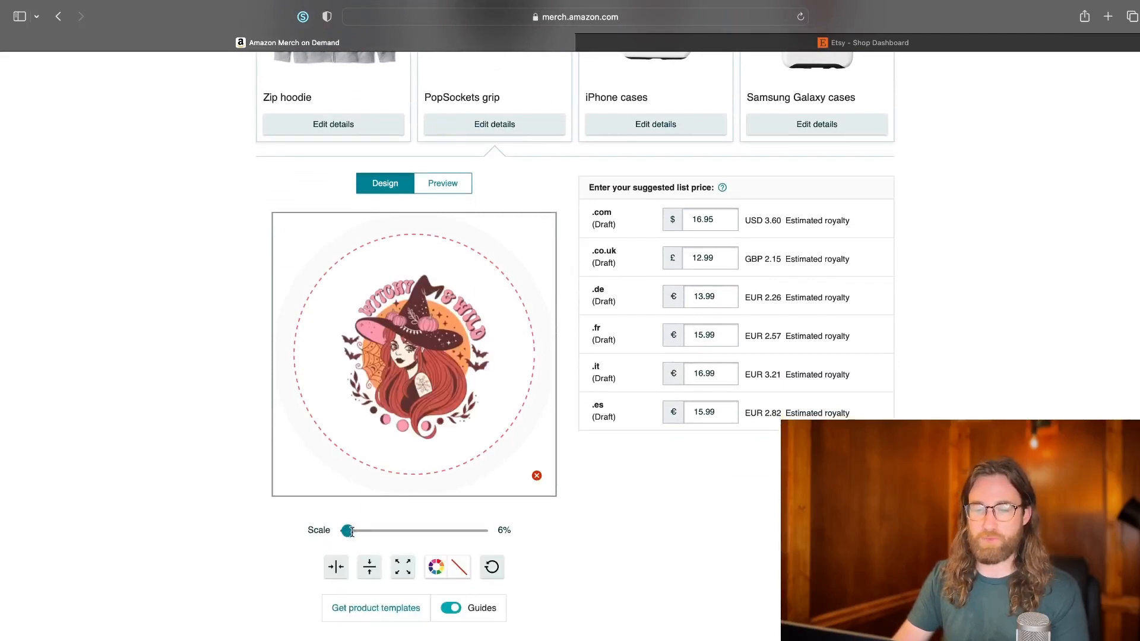
left_click_drag(351, 532, 348, 531)
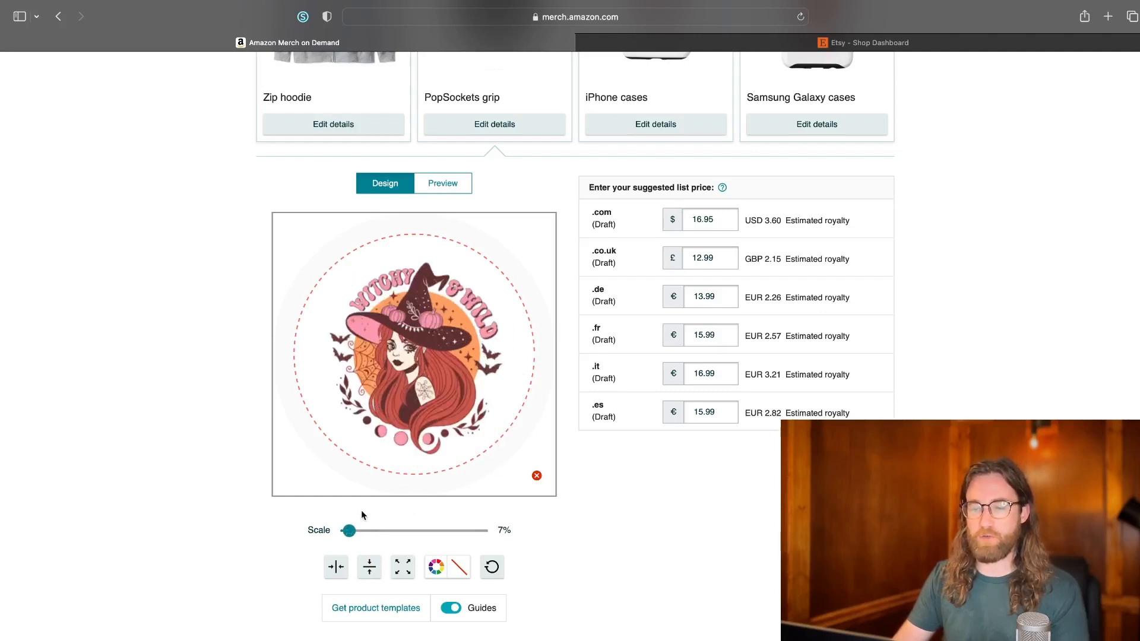
left_click_drag(350, 530, 353, 531)
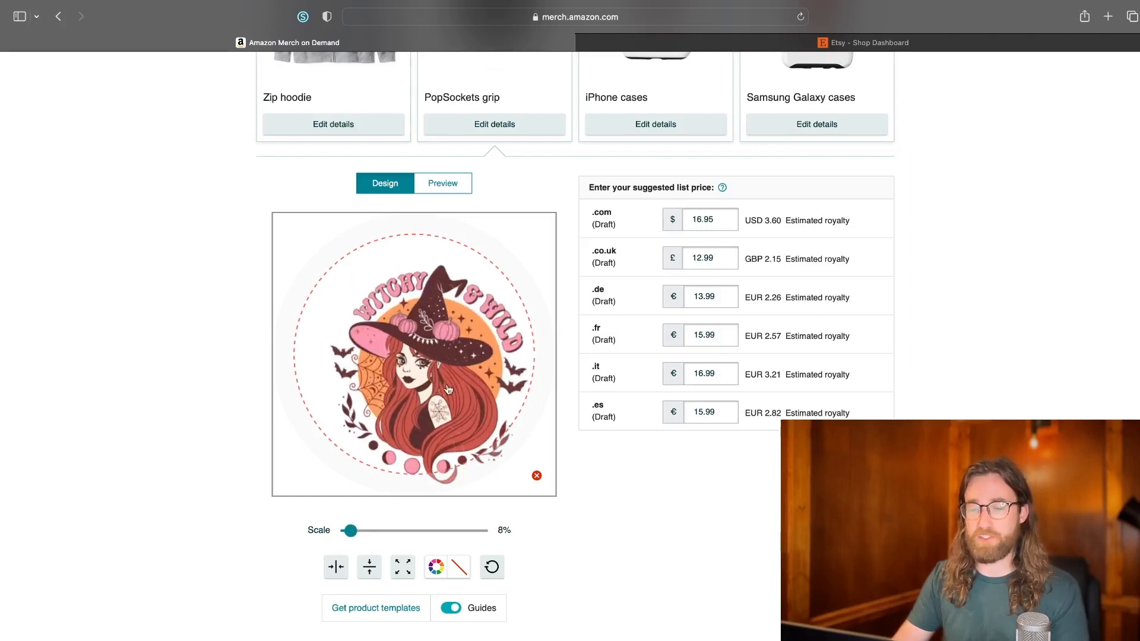
left_click_drag(440, 377, 431, 369)
Deselect every zip hoodie color except light gray and scale the hoodie's design to 84%.
scroll(451, 380, "up", 5)
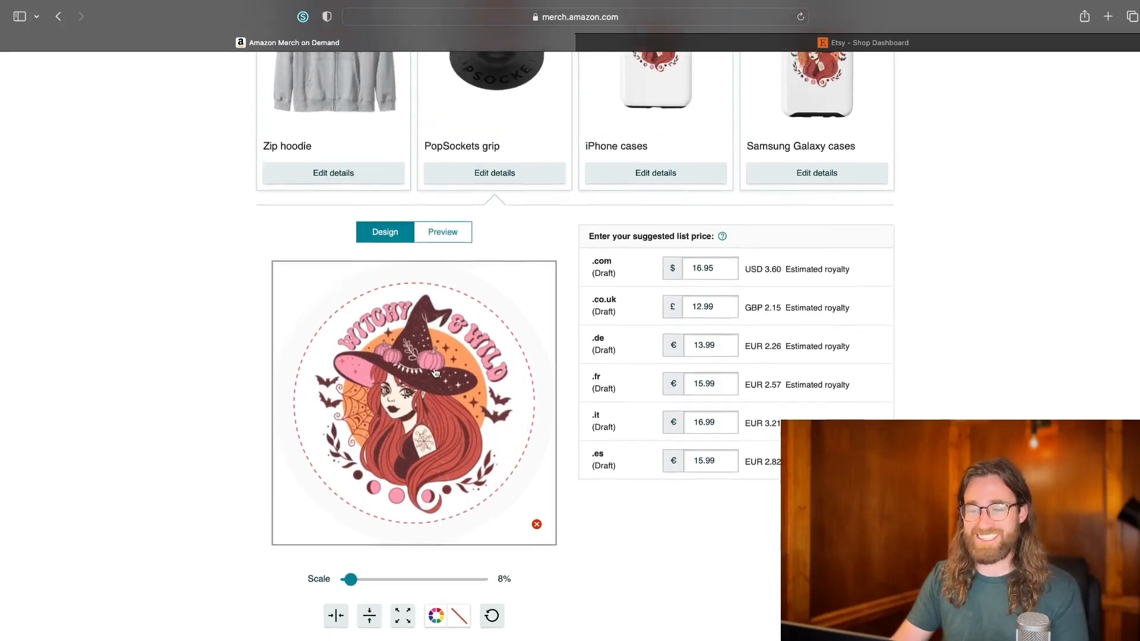
scroll(524, 405, "up", 4)
scroll(416, 421, "down", 2)
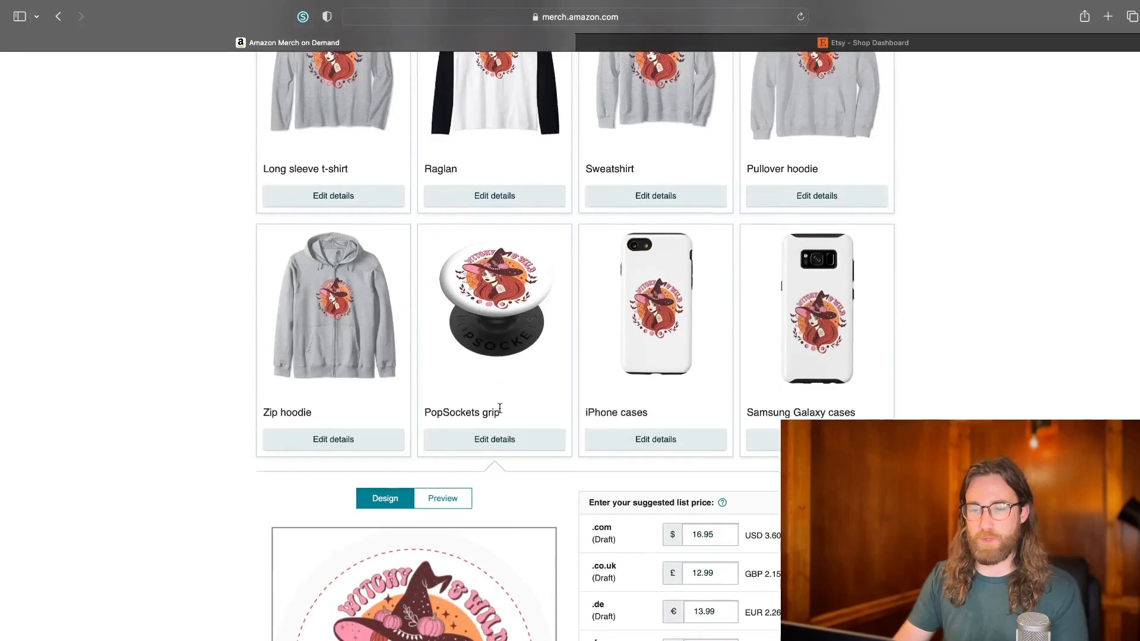
left_click(334, 439)
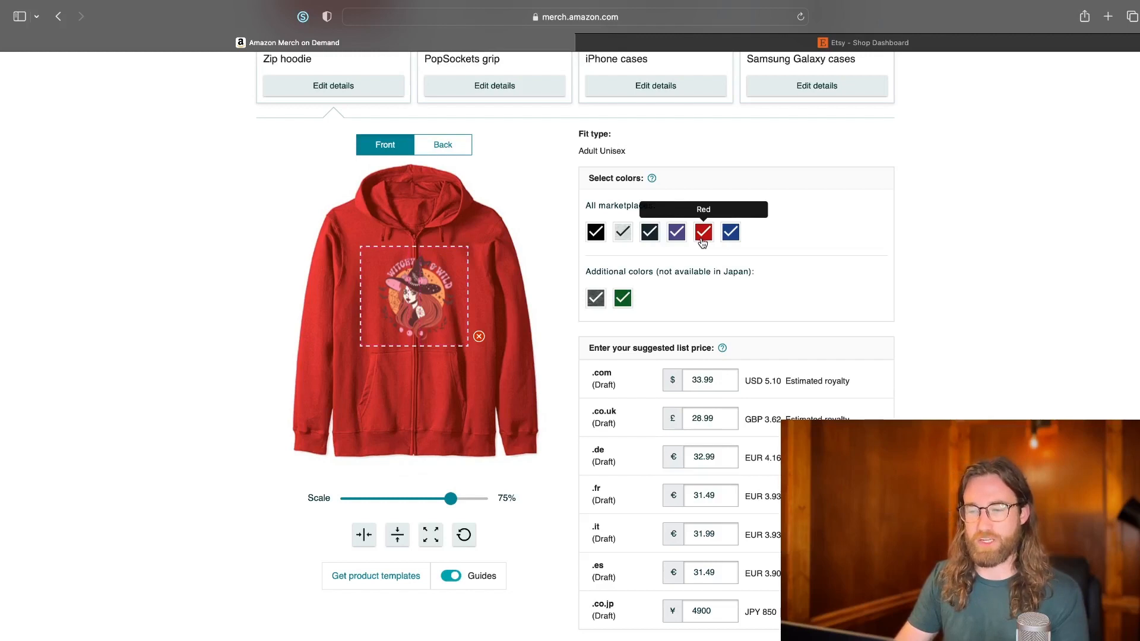
left_click(703, 236)
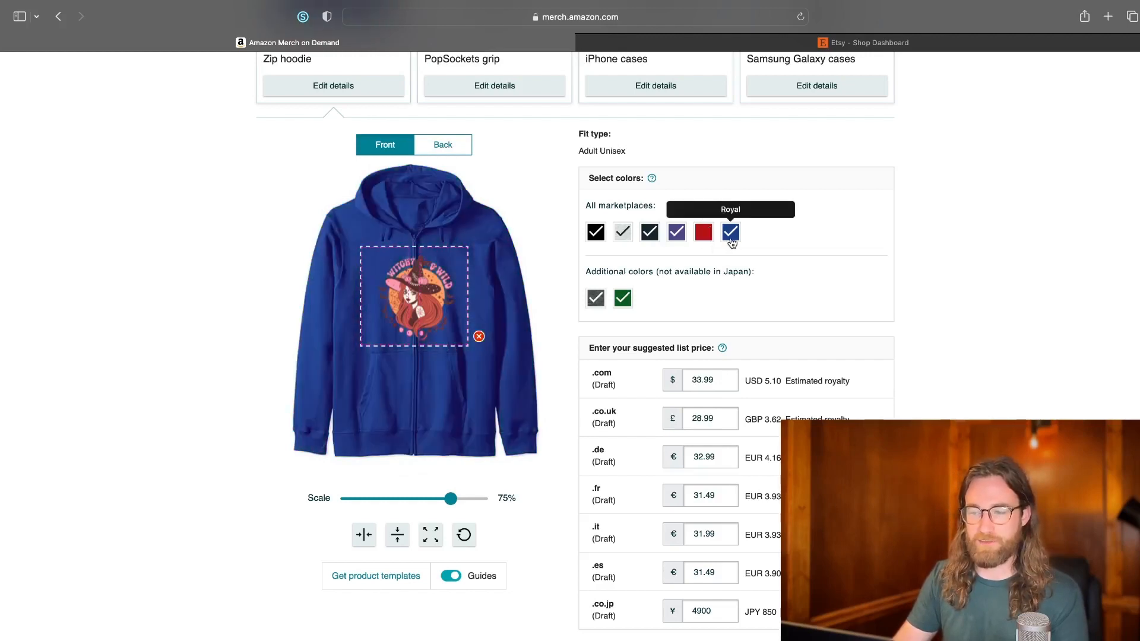
left_click(596, 299)
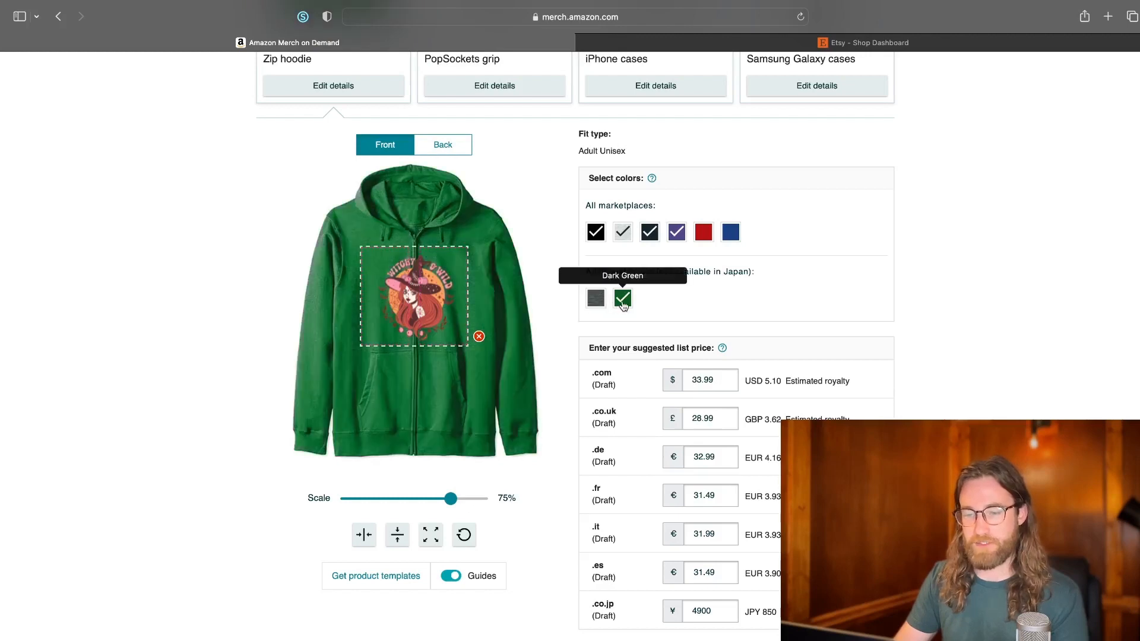
left_click(623, 303)
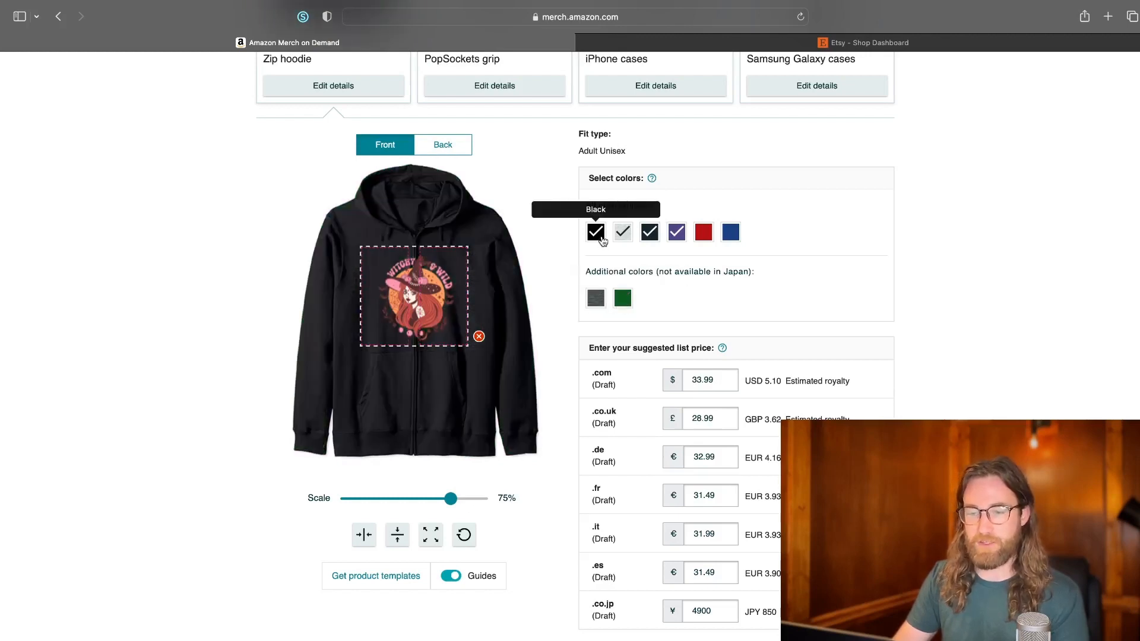
left_click(596, 232)
left_click(649, 232)
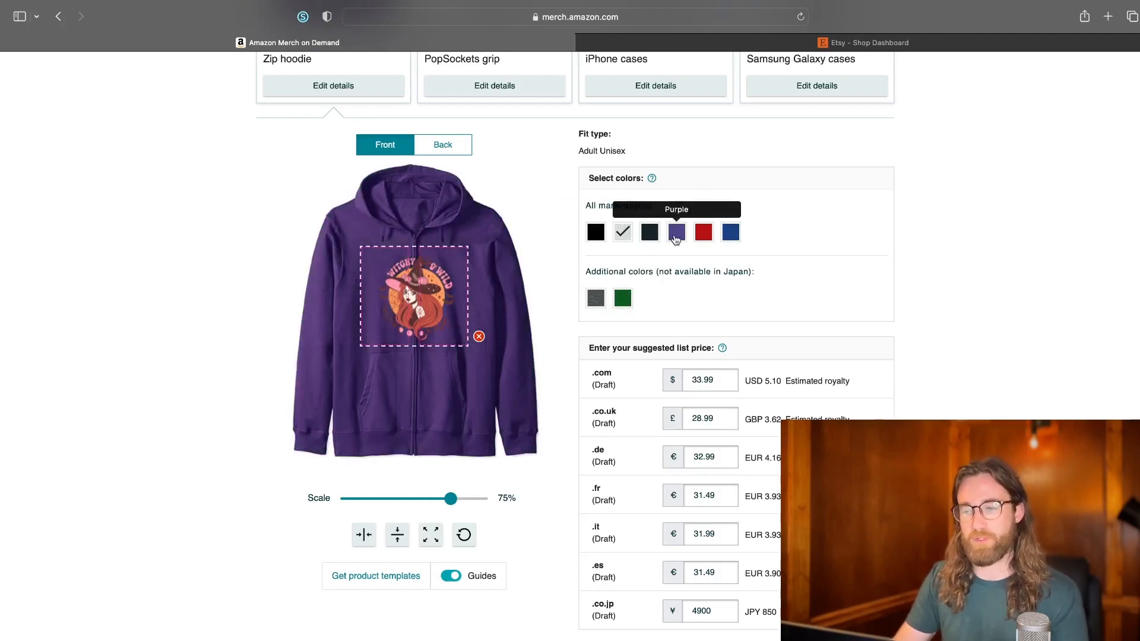
left_click(464, 499)
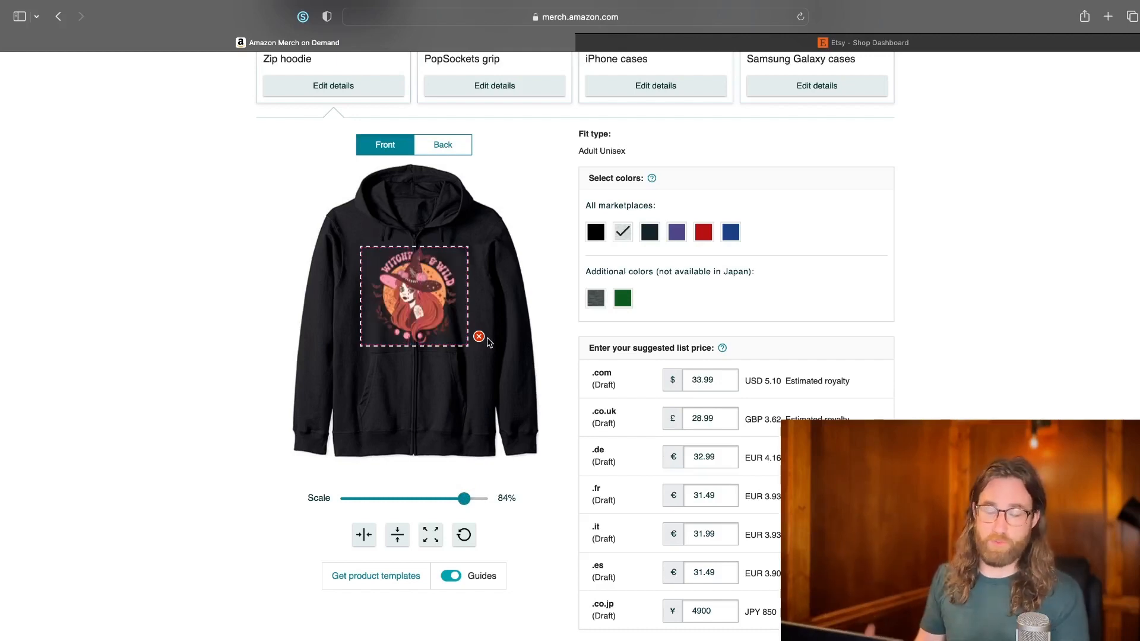
Open the pullover hoodie's details and enlarge its design on the front.
scroll(797, 299, "up", 7)
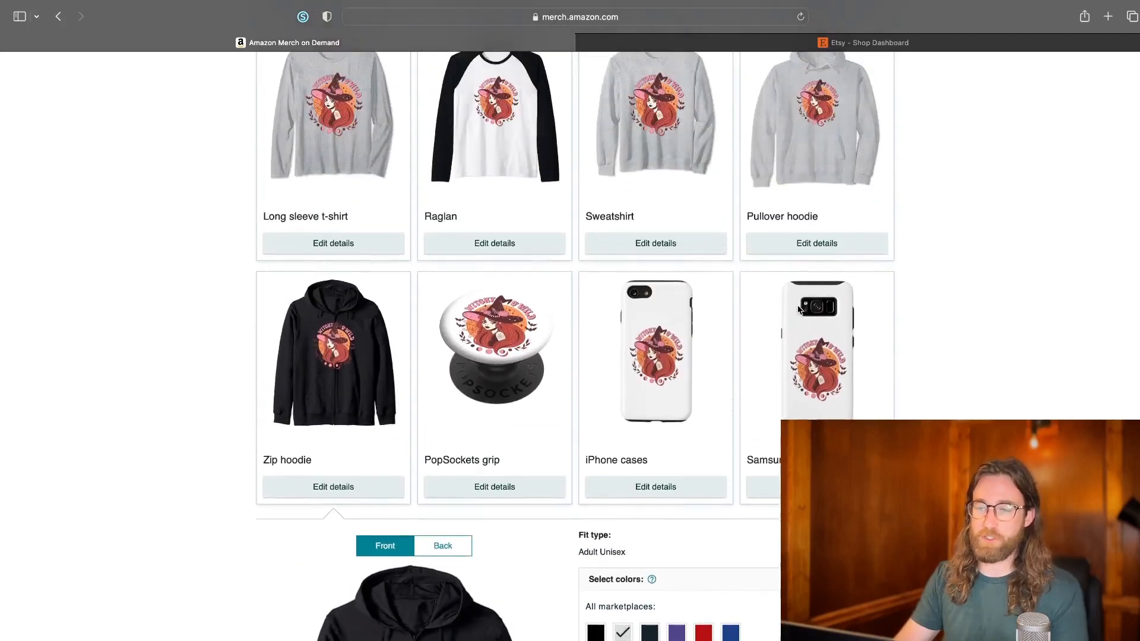
scroll(807, 308, "up", 2)
left_click(837, 335)
scroll(807, 334, "down", 2)
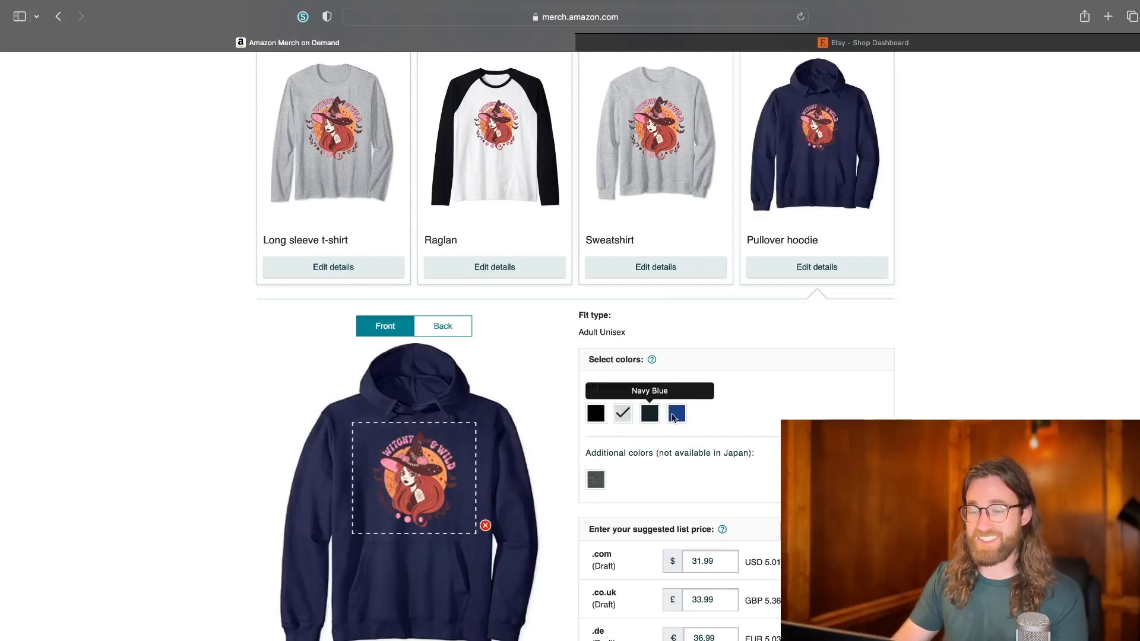
scroll(560, 455, "down", 5)
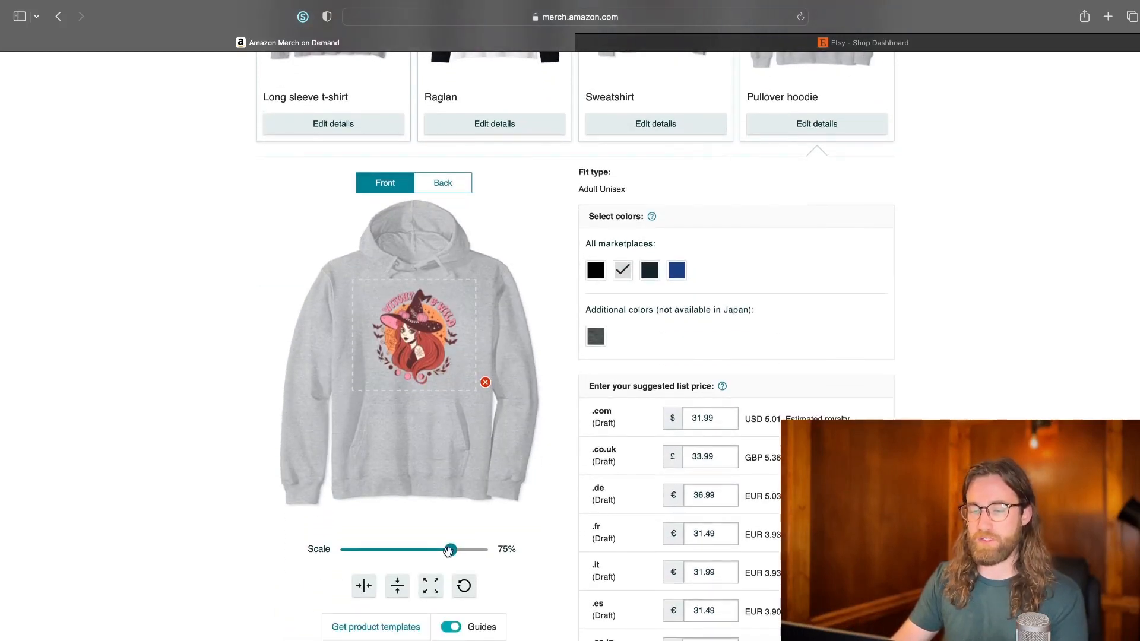
left_click_drag(458, 551, 475, 553)
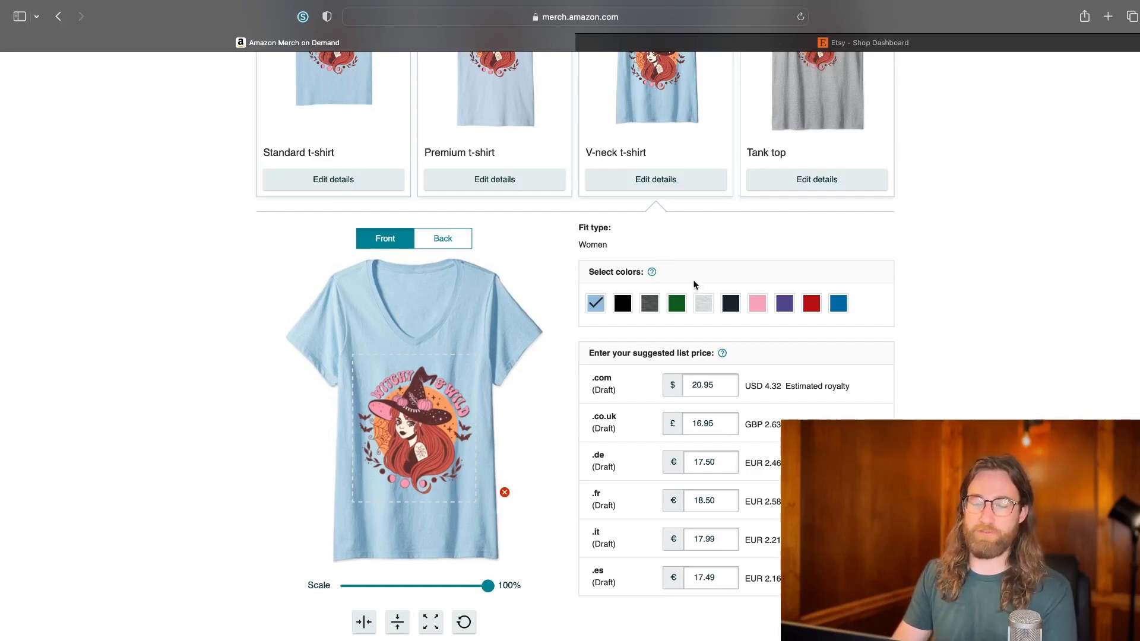
Open the standard t-shirt's details and examine the estimated royalty for its .com list price.
left_click(355, 185)
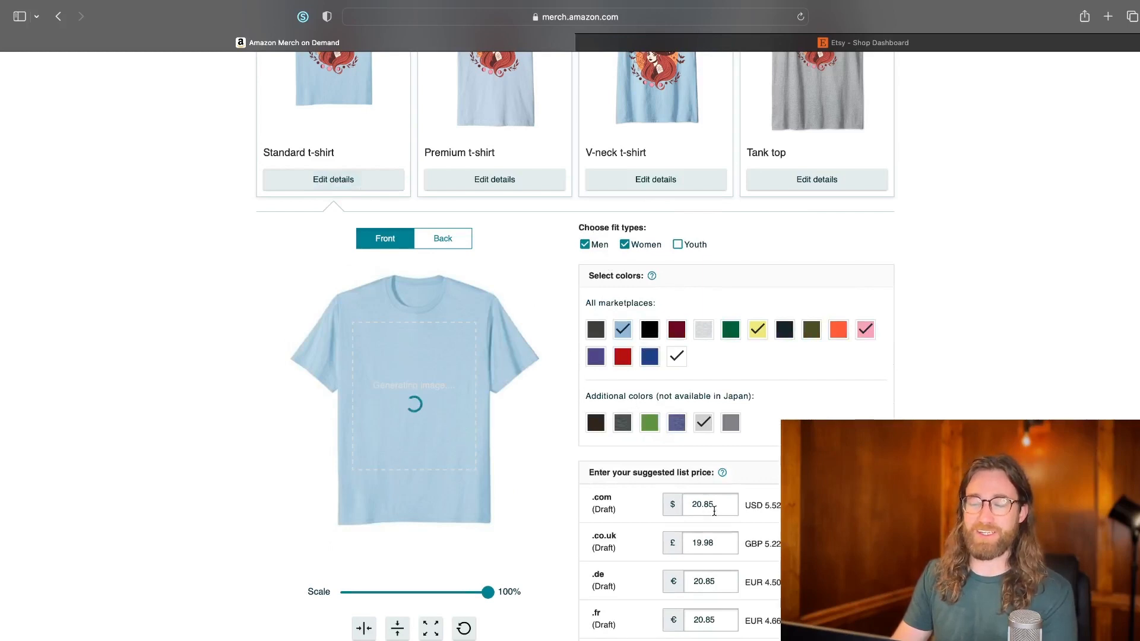
triple_click(769, 503)
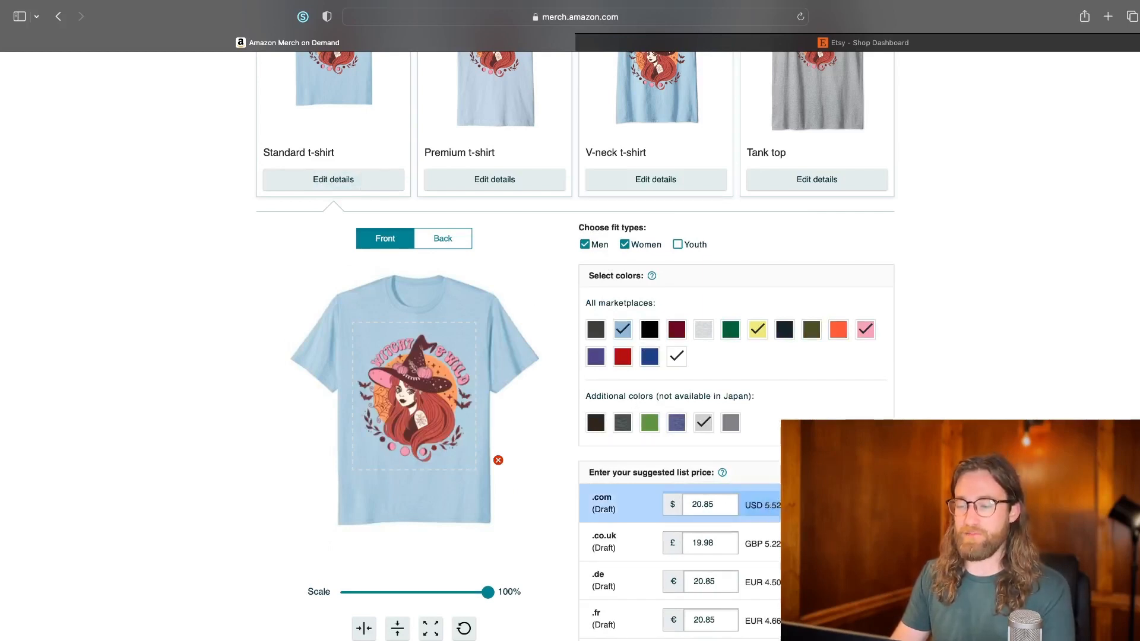
left_click(786, 552)
scroll(787, 552, "up", 1)
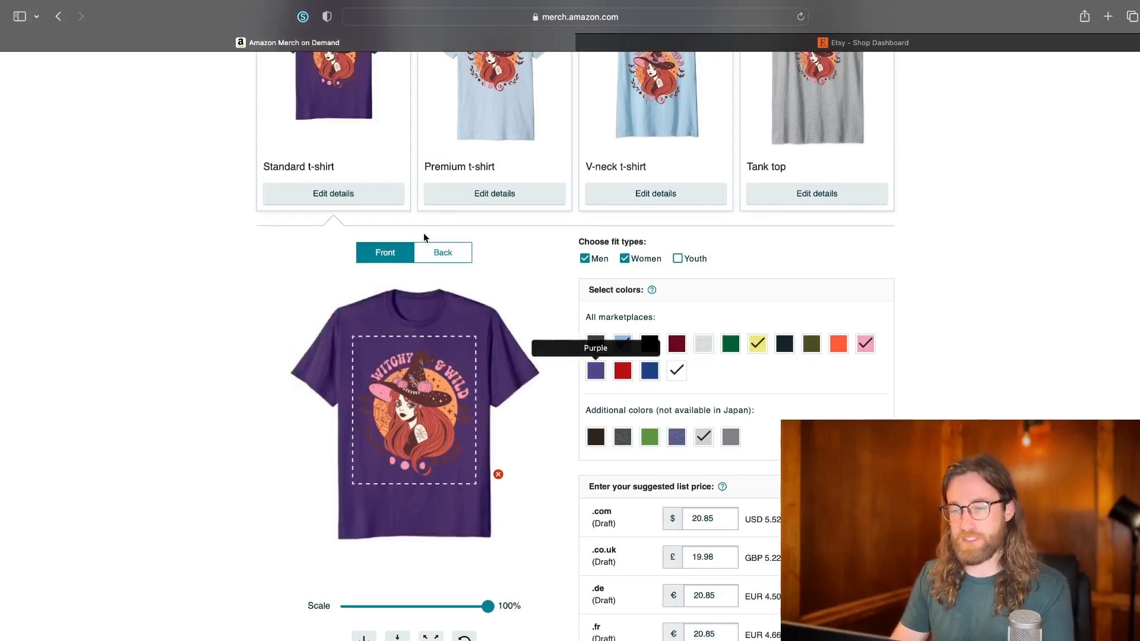
Open the premium t-shirt's details and add Orange to its selected colors.
left_click(483, 197)
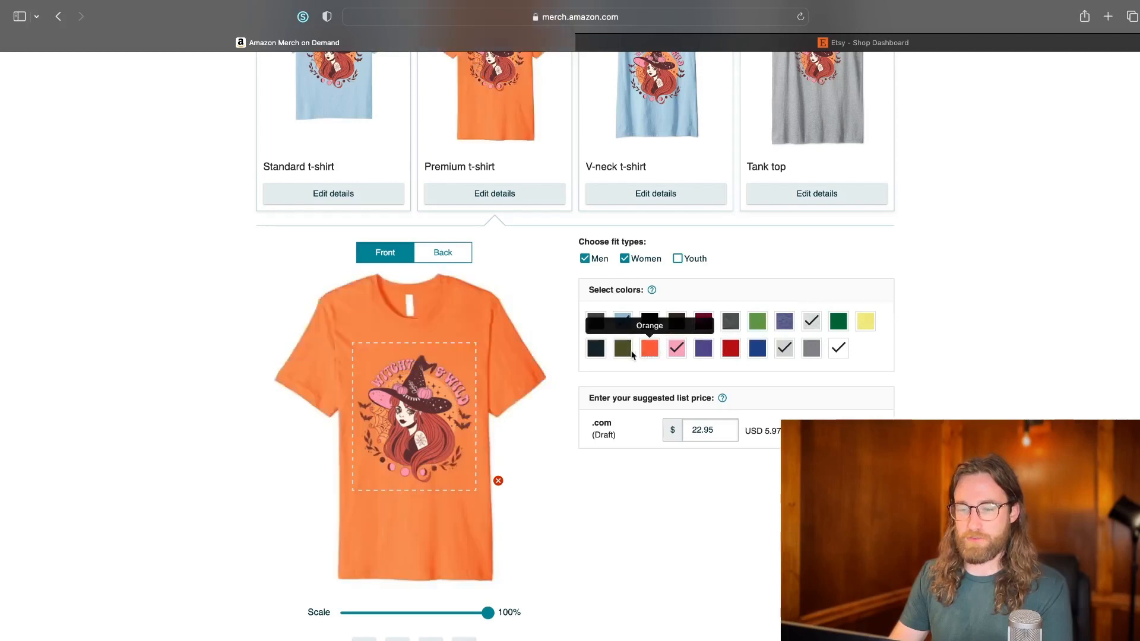
left_click(650, 350)
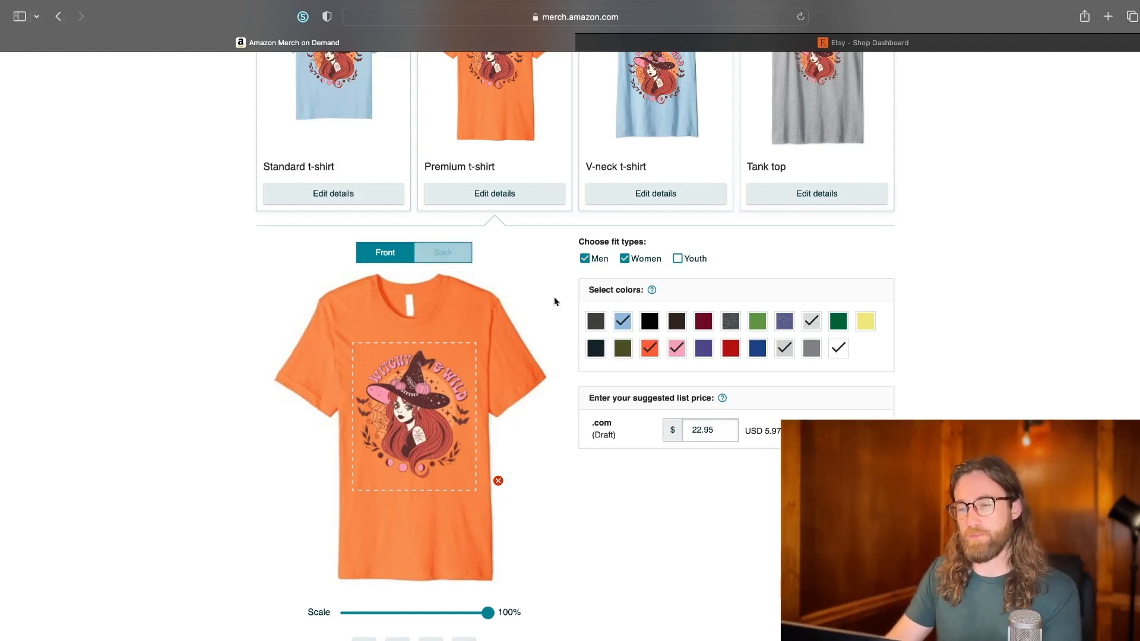
Review the design previews across all products and highlight the submitted-listings line in the product creation log.
scroll(916, 297, "up", 4)
scroll(916, 295, "up", 1)
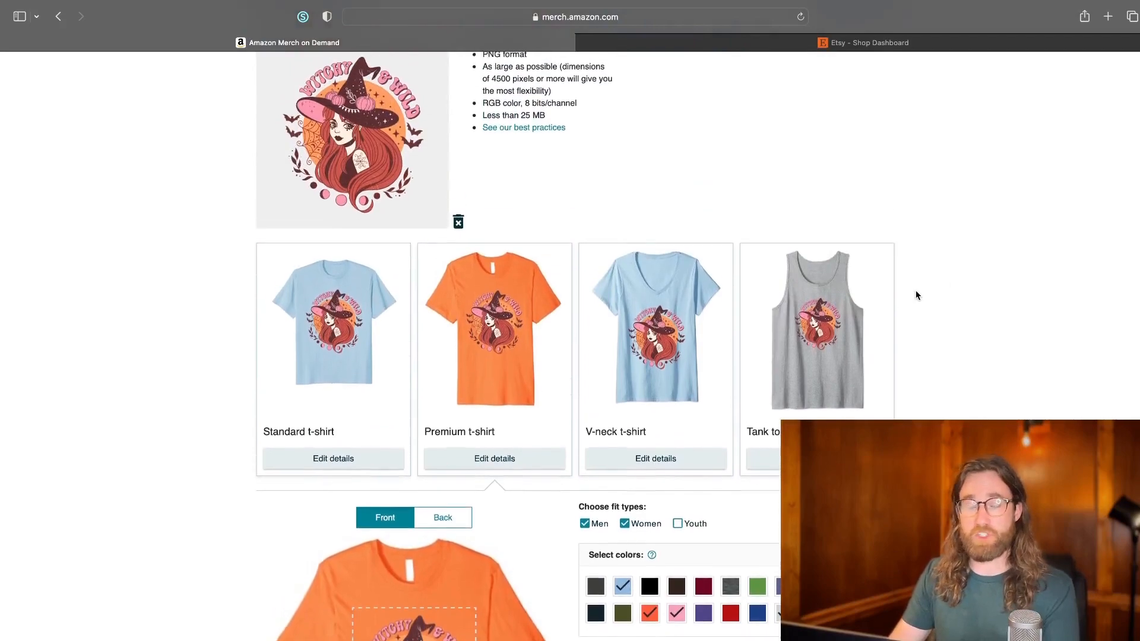
scroll(747, 311, "down", 10)
scroll(748, 311, "down", 15)
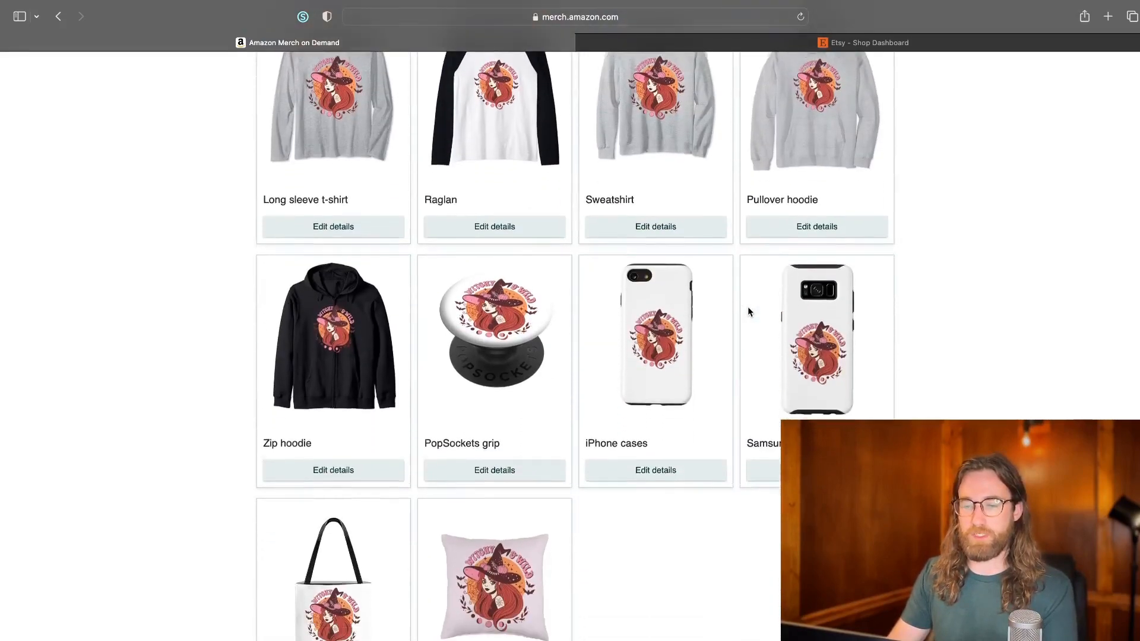
scroll(747, 309, "down", 5)
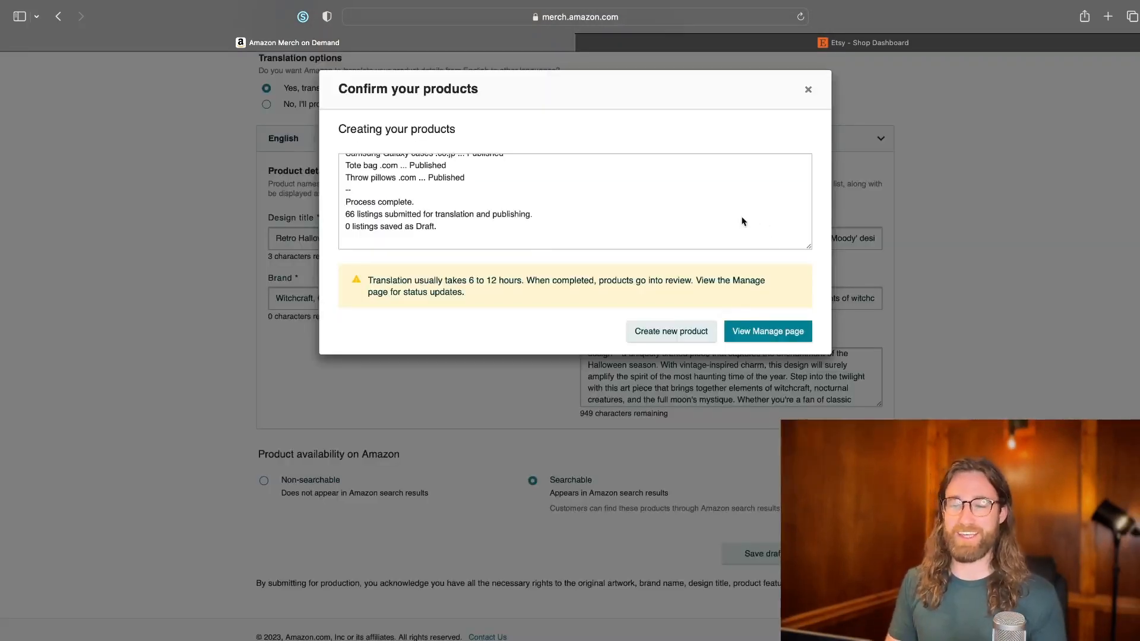
triple_click(360, 214)
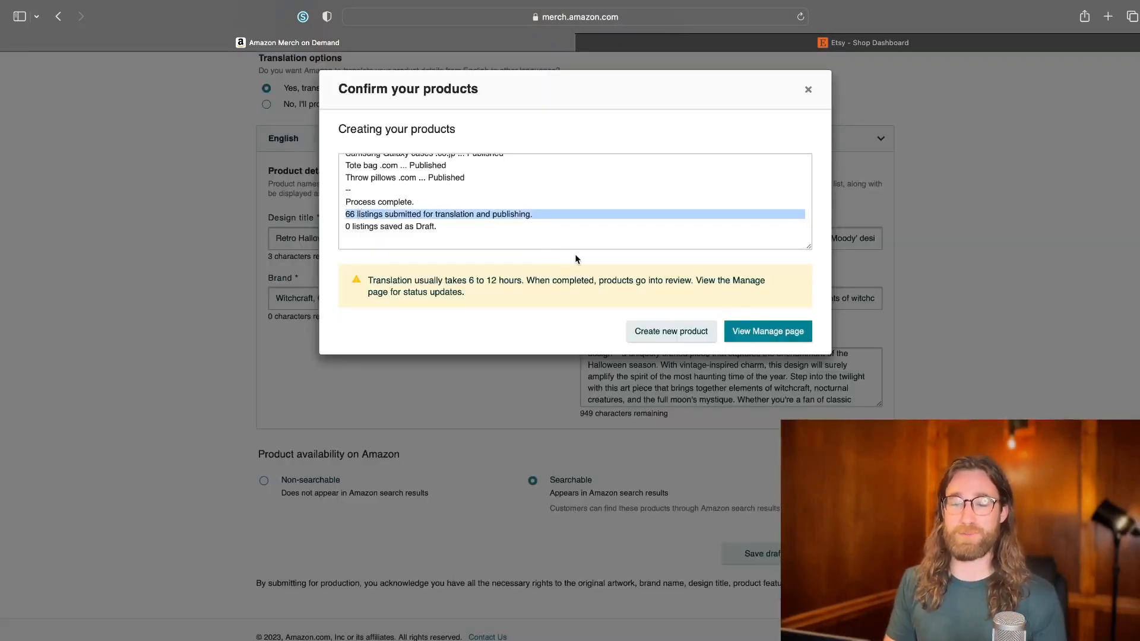